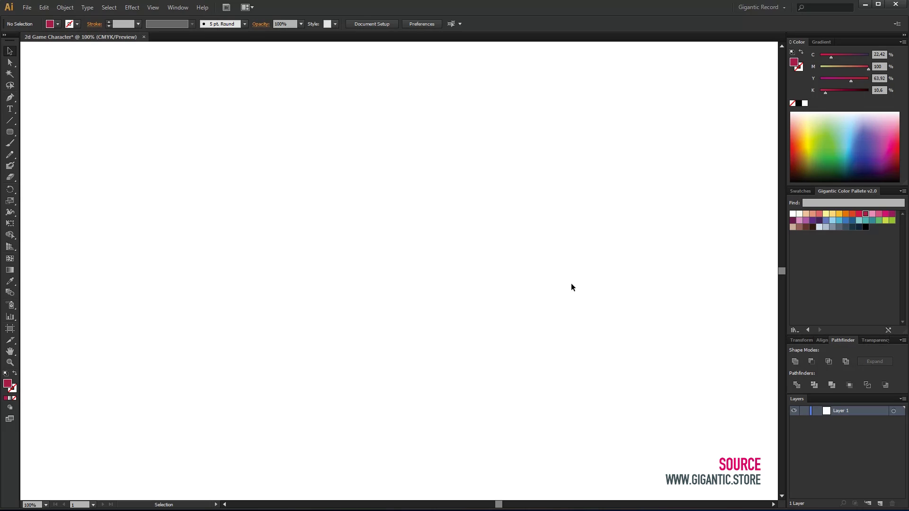
Draw a dark navy rounded rectangle for the head, enlarge it to about 322 × 258 px, and place it near the canvas centre
click(13, 134)
click(859, 228)
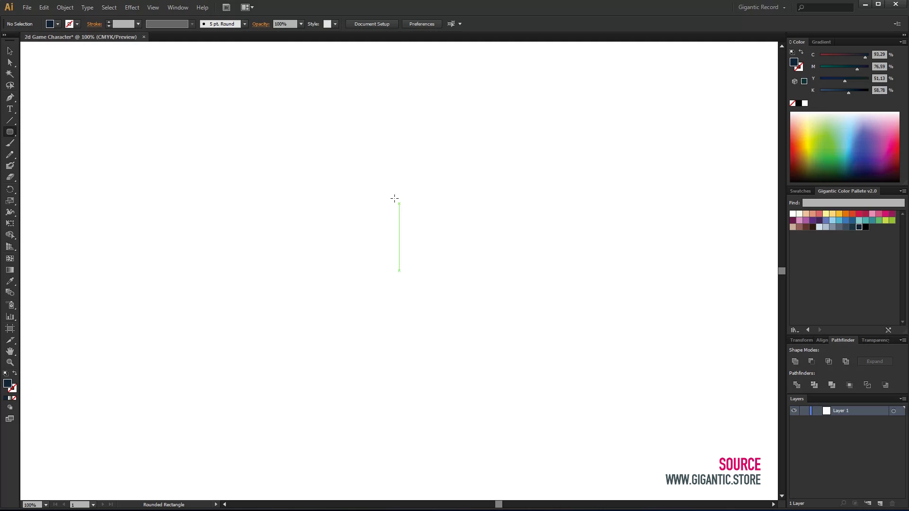
drag(383, 191, 469, 259)
click(9, 54)
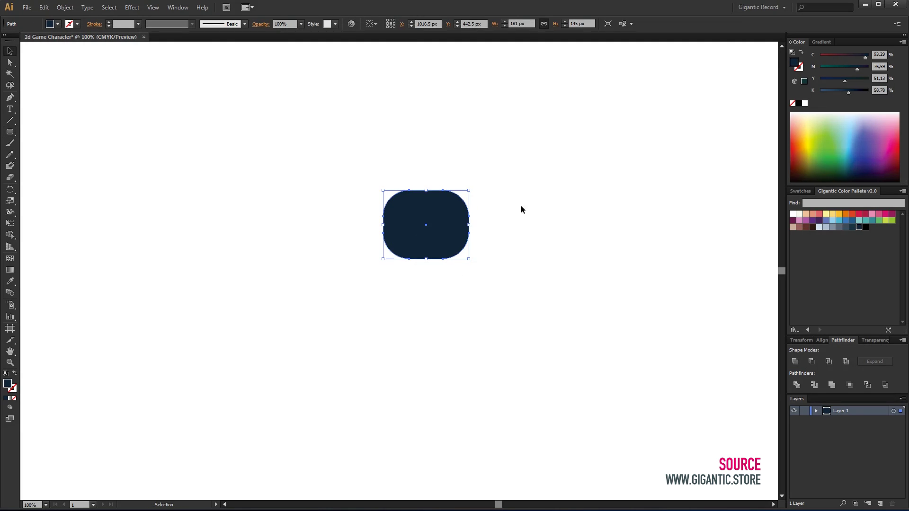
drag(470, 190, 536, 136)
drag(521, 192, 501, 231)
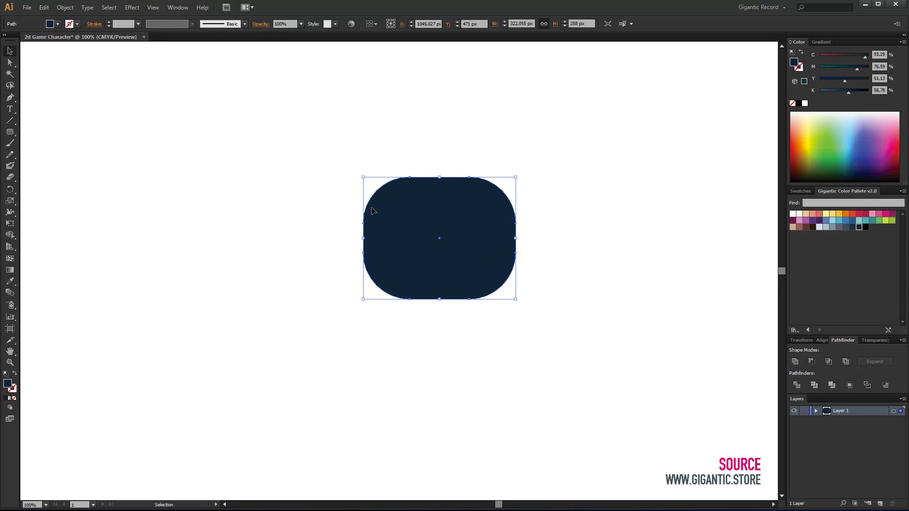
Square off the head's upper-right corner by covering it with a rectangle and uniting both shapes
click(10, 133)
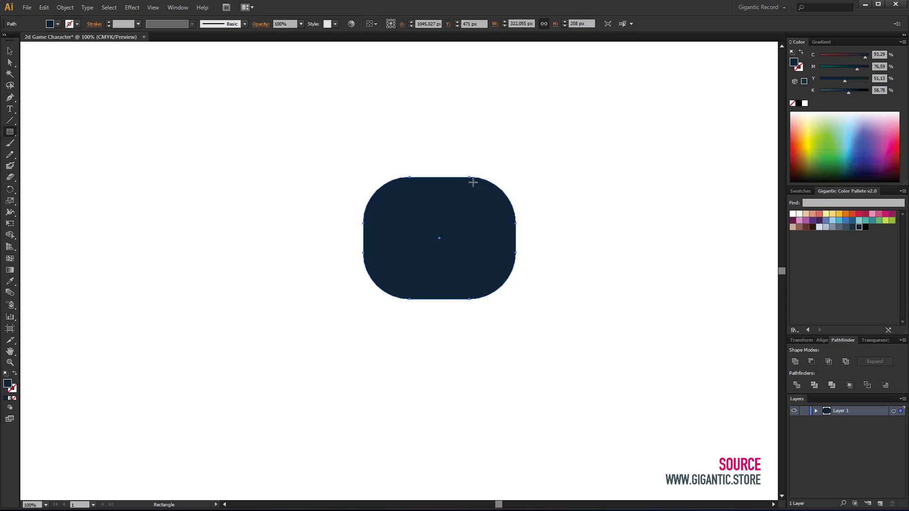
drag(470, 177, 516, 222)
click(10, 51)
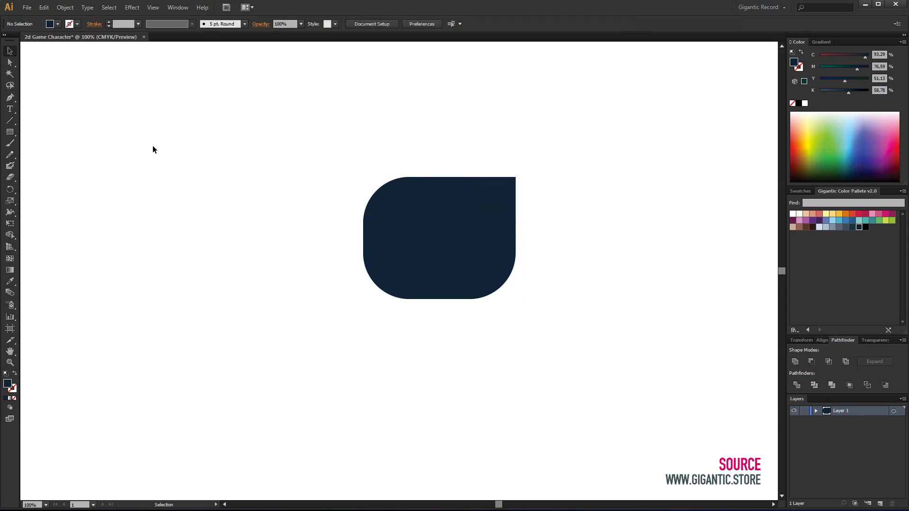
drag(254, 136, 521, 301)
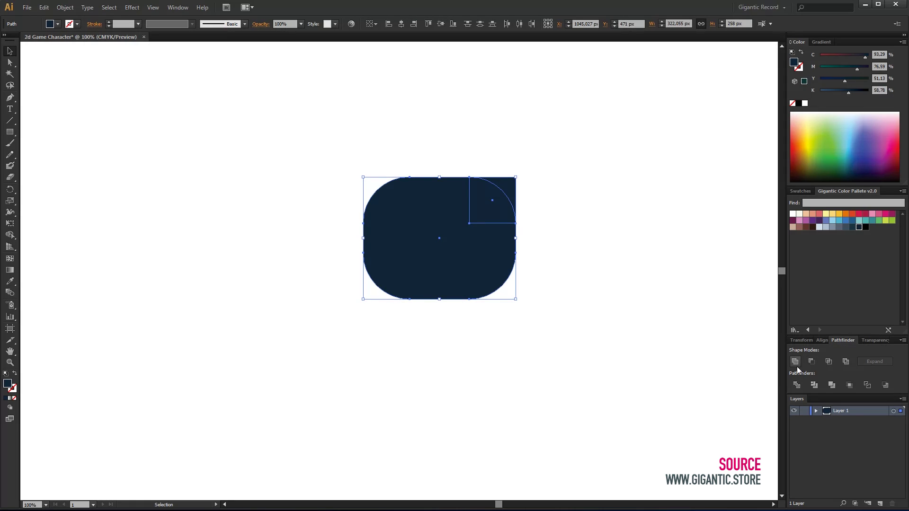
click(796, 362)
click(473, 325)
Draw a rounded face opening of about 182 × 73 px on the head, fill it with light skin colour, and nudge it right
drag(10, 132, 24, 146)
drag(415, 229, 501, 264)
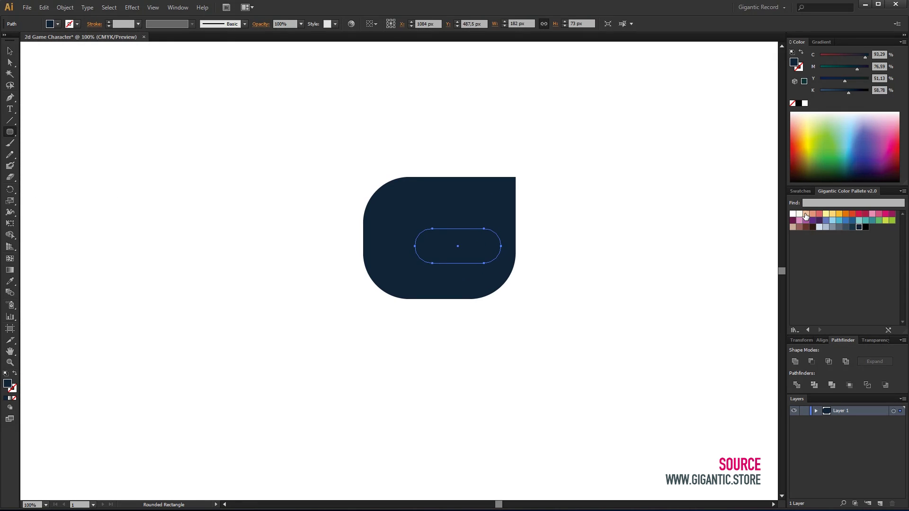
click(806, 214)
click(11, 52)
key(Right)
key(Right)
key(Right)
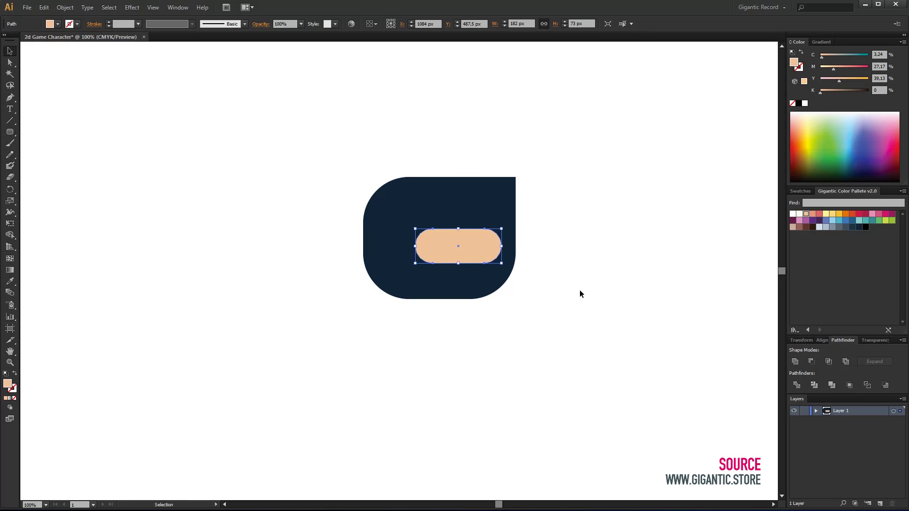
click(571, 310)
click(463, 246)
key(Right)
key(Right)
key(Right)
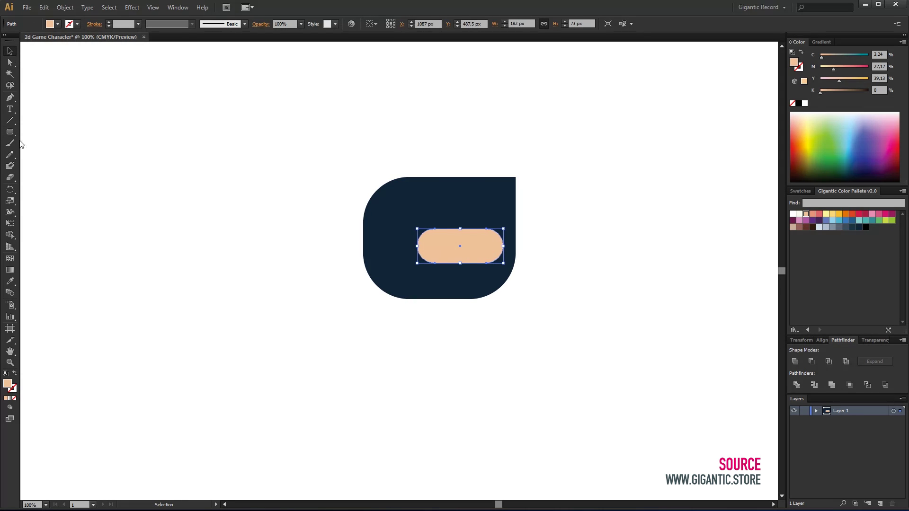
Create two dark navy circular eyes of about 23 px, one at each end of the face opening at equal height
drag(13, 134, 42, 154)
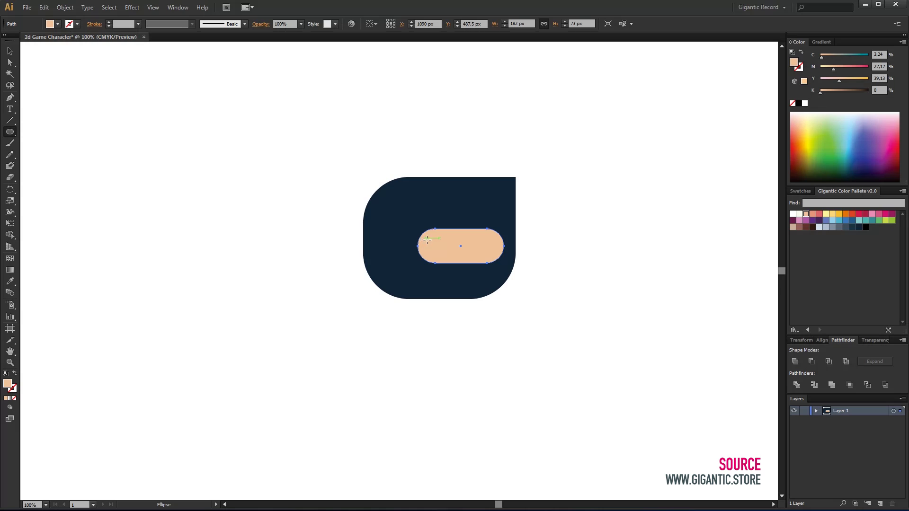
drag(435, 238, 445, 249)
click(859, 227)
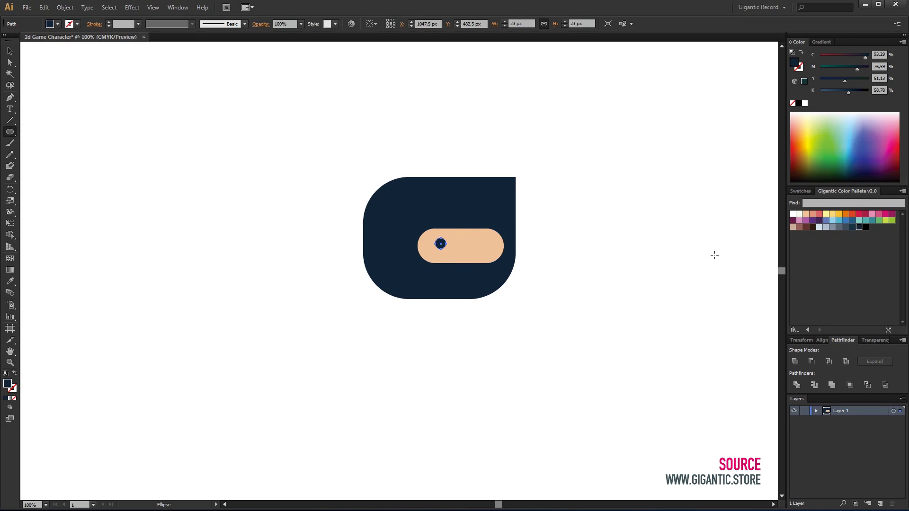
click(10, 50)
drag(440, 244, 490, 250)
key(Up)
click(436, 247)
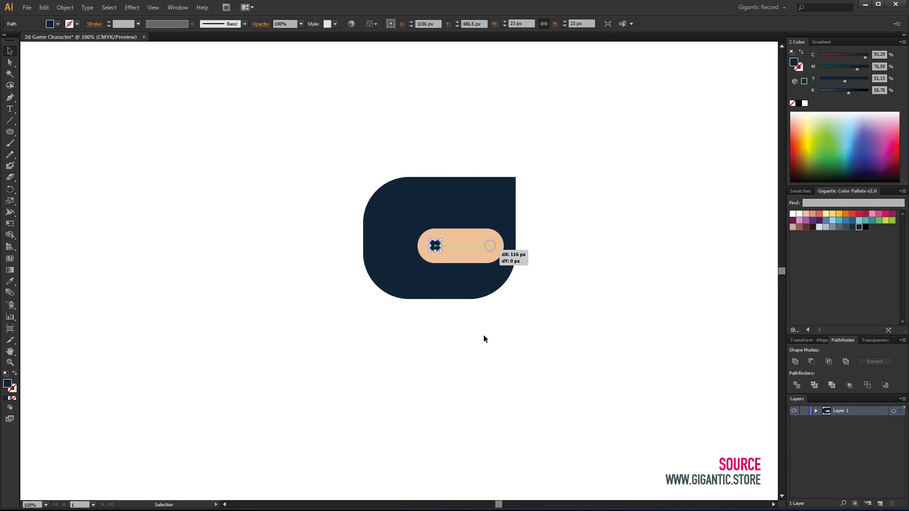
click(484, 335)
click(493, 246)
click(529, 333)
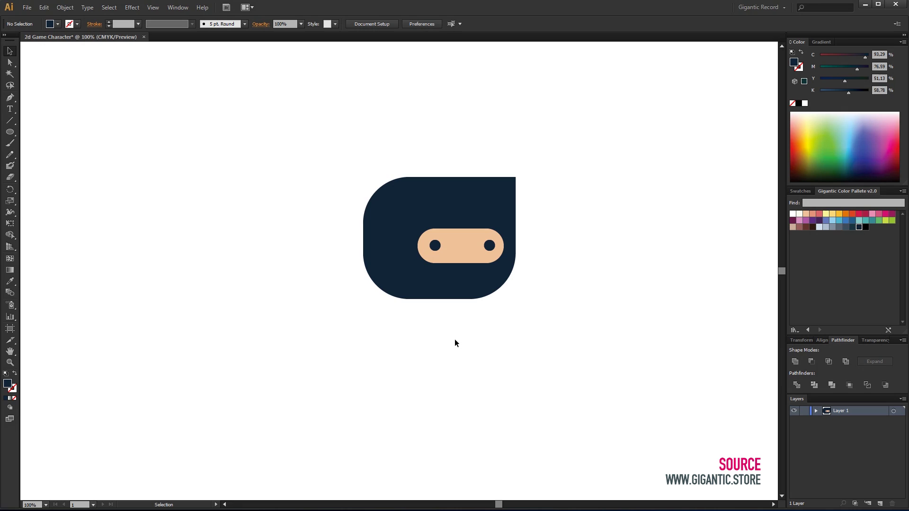
Add two small nostrils between the eyes by copying and shrinking an eye circle, fill them salmon, and adjust their position
click(435, 245)
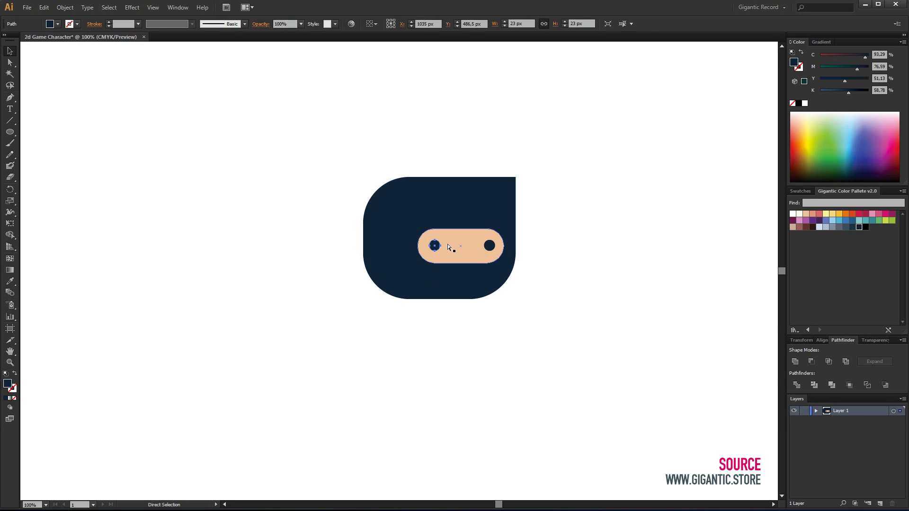
key(v)
drag(440, 240, 471, 255)
shift+click(458, 255)
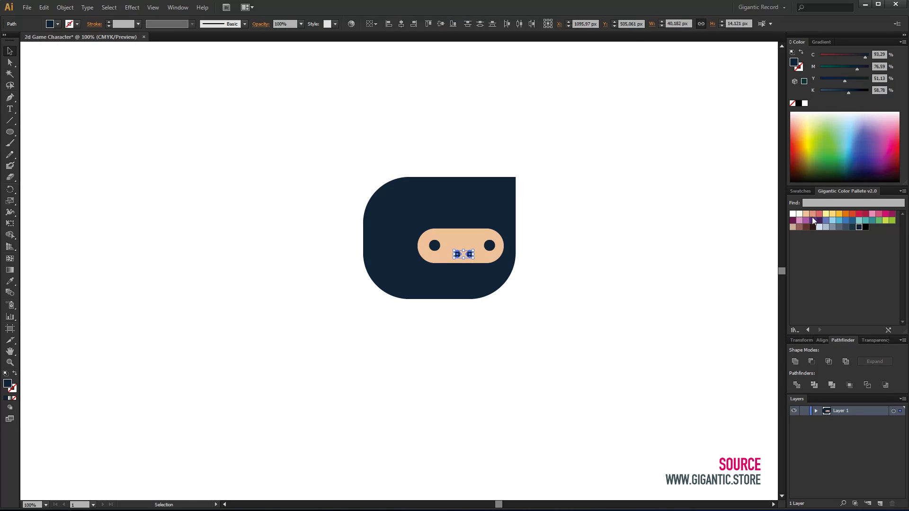
click(812, 214)
click(683, 257)
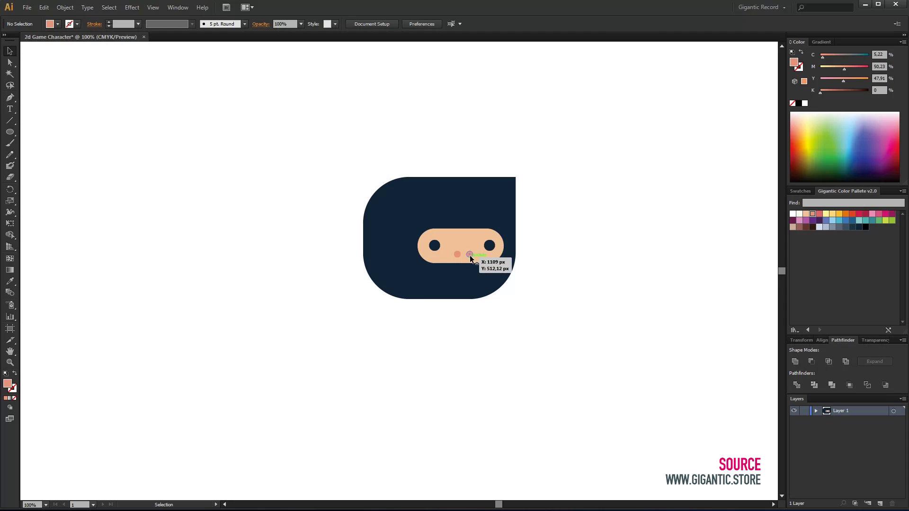
drag(470, 255, 472, 255)
click(536, 287)
Draw a bright red rectangular headband across the full width of the head, just above the eyes
drag(10, 132, 56, 131)
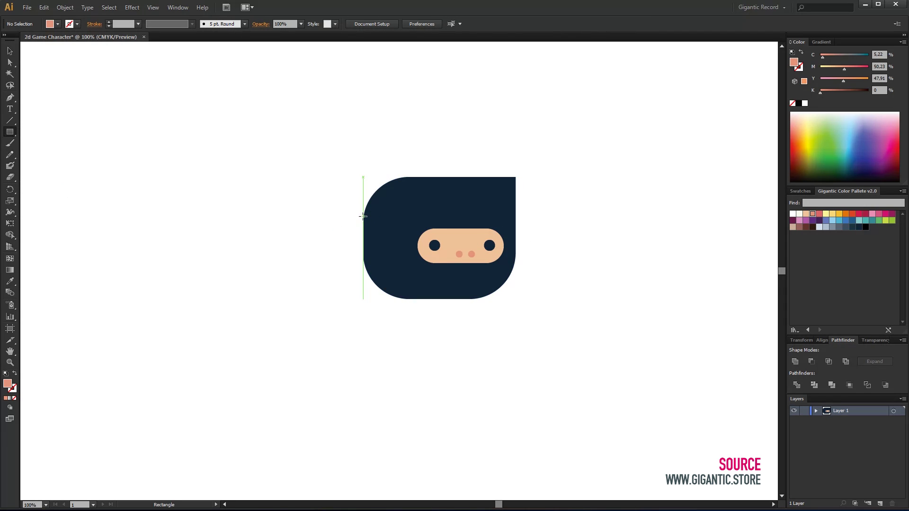
drag(364, 216, 450, 259)
click(860, 217)
key(v)
click(543, 265)
Move the face opening, eyes and nostrils down so the headband covers the opening's upper edge, and nudge the nostrils slightly left
shift+click(396, 211)
shift+click(396, 225)
key(Up)
key(Left)
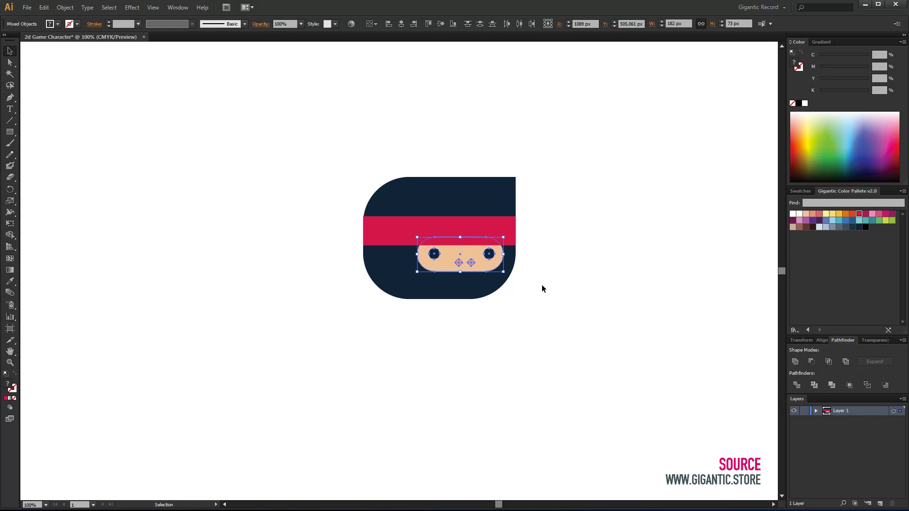
click(542, 286)
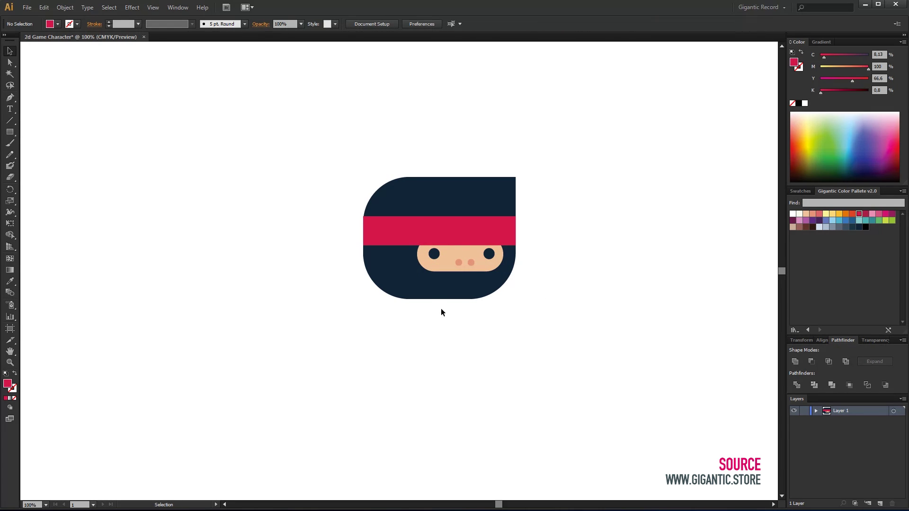
click(471, 262)
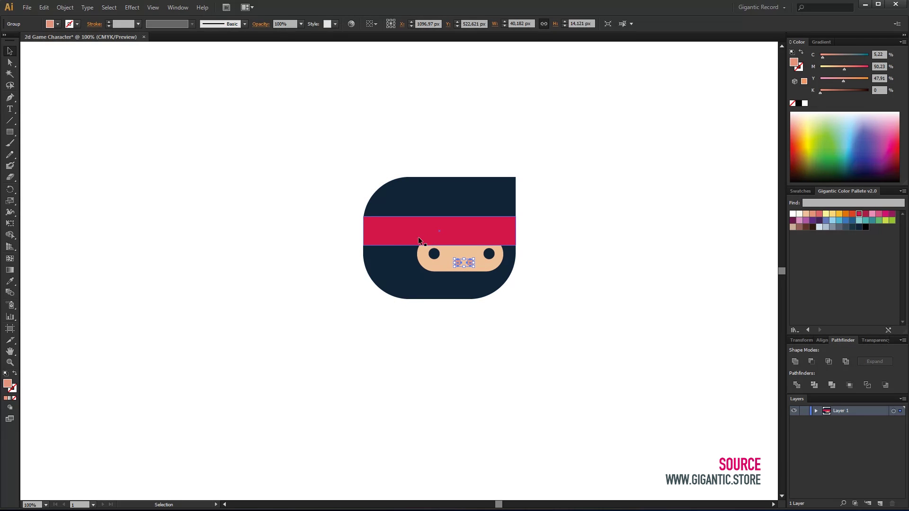
Draw a dark navy rounded eyebrow of about 51 × 24 px and nudge it into place above the right eye
drag(10, 132, 48, 142)
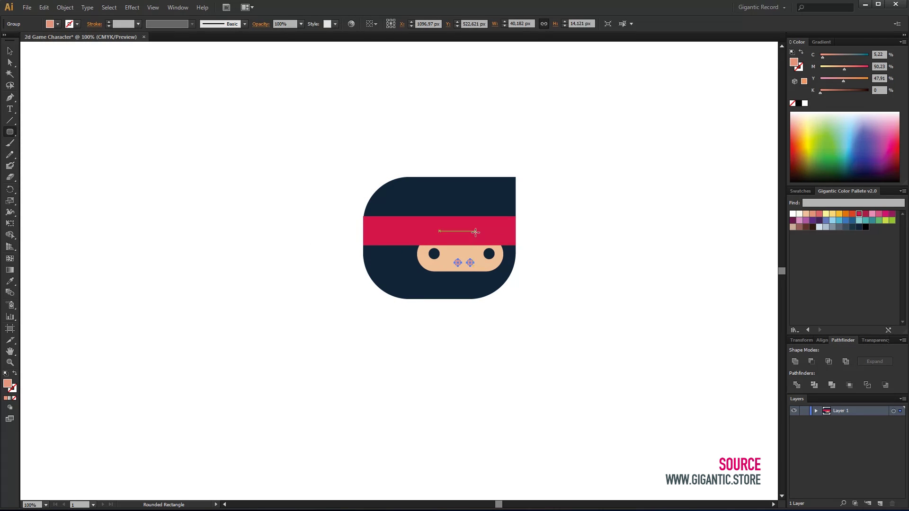
mouse_move(475, 232)
mouse_down()
mouse_move(501, 243)
mouse_move(481, 241)
mouse_up()
click(860, 228)
key(v)
key(Right)
key(Right)
key(Right)
key(Right)
key(Right)
key(Right)
key(Left)
key(Left)
click(569, 233)
key(Down)
key(Down)
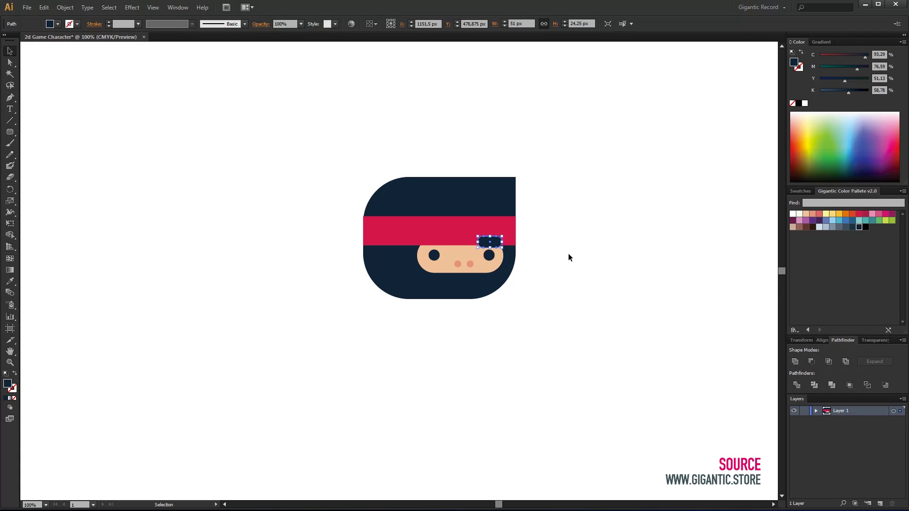
key(Left)
Copy the eyebrow above the left eye, rotate the copy 45° to slant down toward the nose, and fine-tune the right eyebrow's position
click(541, 264)
click(492, 242)
drag(496, 242, 440, 234)
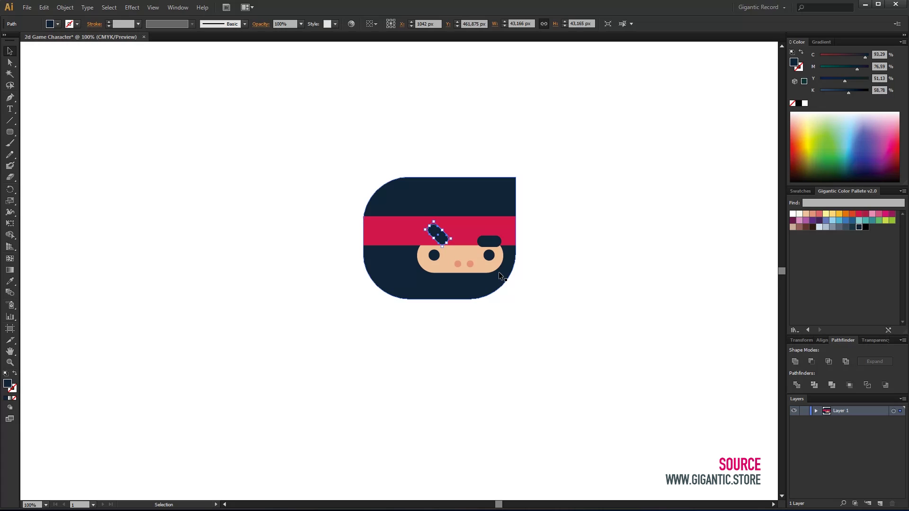
click(537, 283)
click(490, 240)
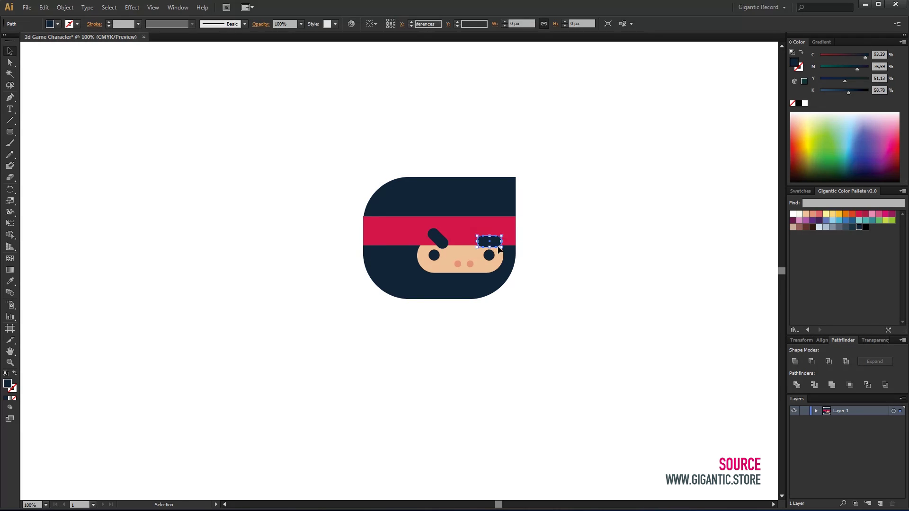
click(563, 280)
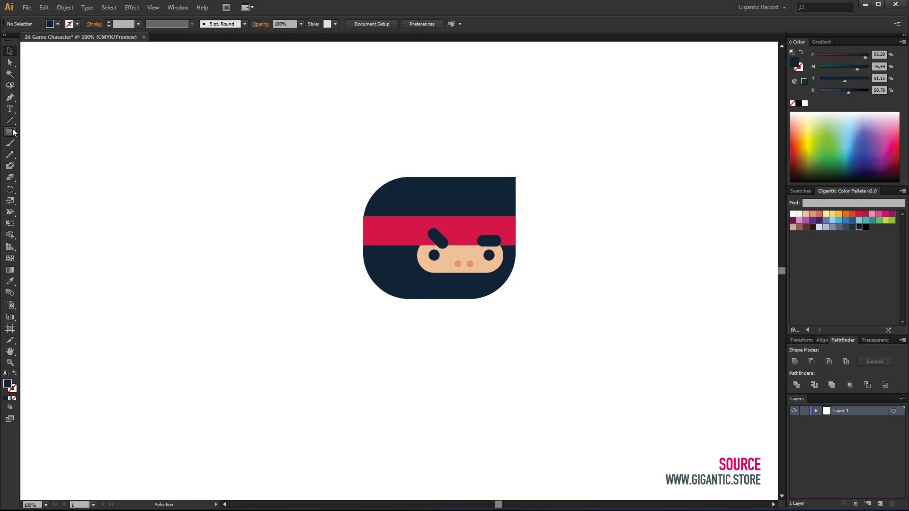
Draw a rounded mouth of about 65 × 34 px below the face opening and fill it with dark crimson
drag(10, 132, 33, 142)
drag(440, 280, 470, 295)
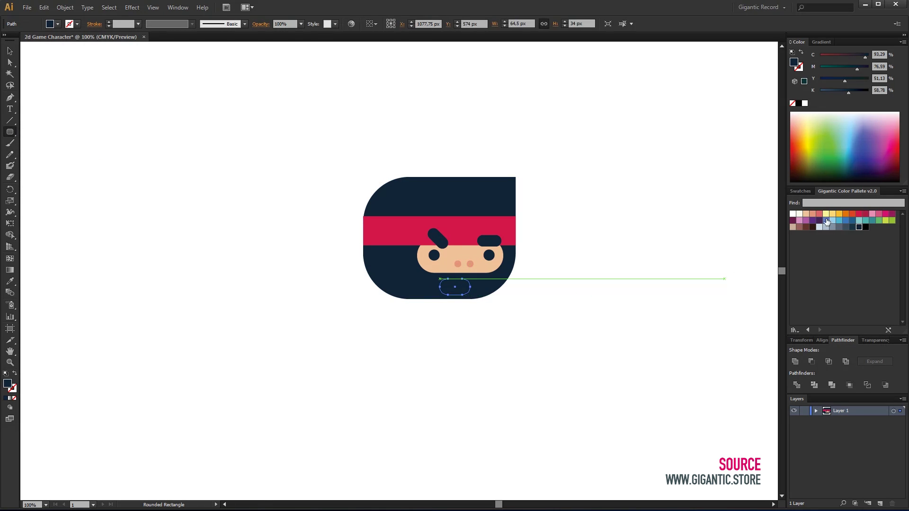
click(864, 215)
click(10, 51)
click(189, 184)
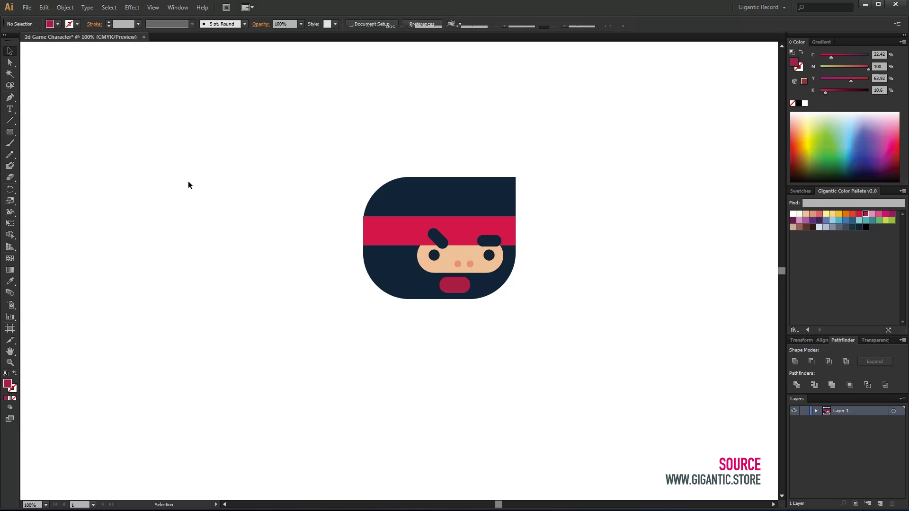
Shrink the mouth to about 55 × 29 px and place a copy of it overlapping its lower-left part as a tongue
click(459, 287)
drag(470, 294, 450, 300)
key(a)
key(v)
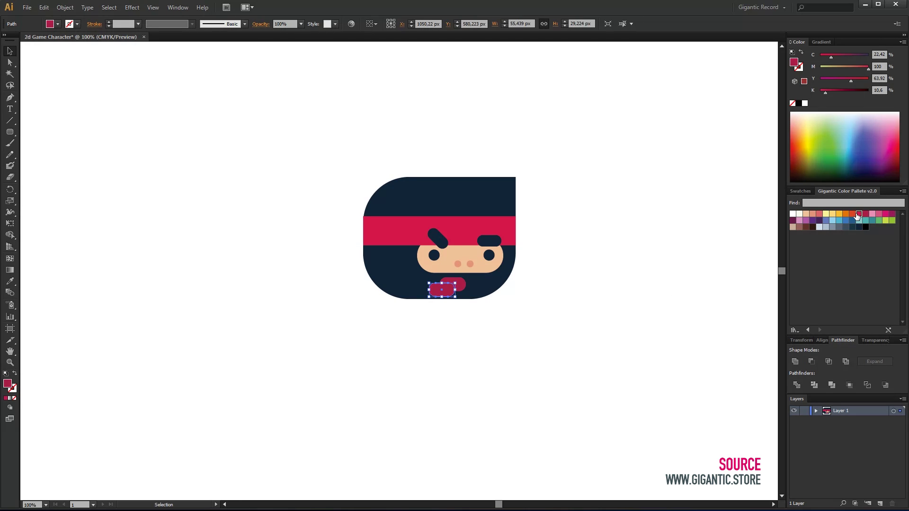
Fill the tongue copy with the headband's bright red and darken the mouth by setting its black value to 28%
click(858, 215)
click(453, 284)
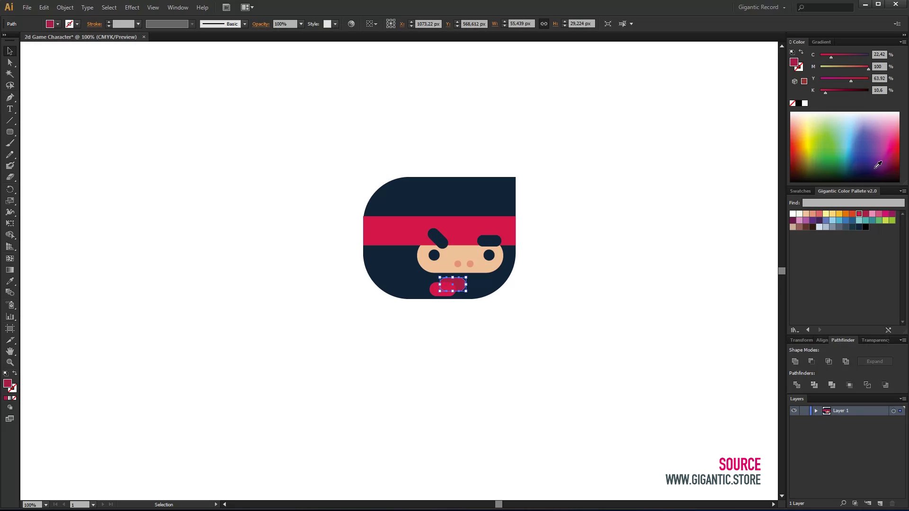
click(835, 90)
click(436, 321)
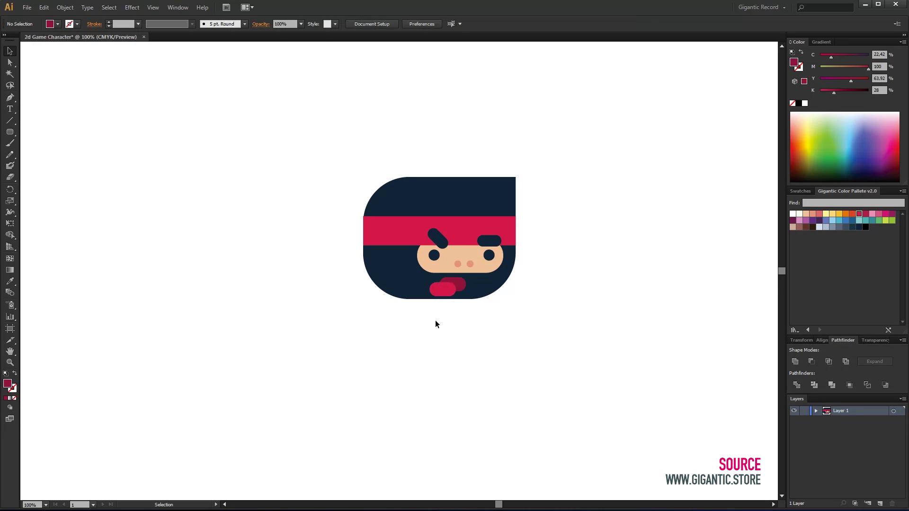
Divide the overlapping mouth and tongue shapes, ungroup the pieces, and delete the tongue part outside the mouth
click(445, 296)
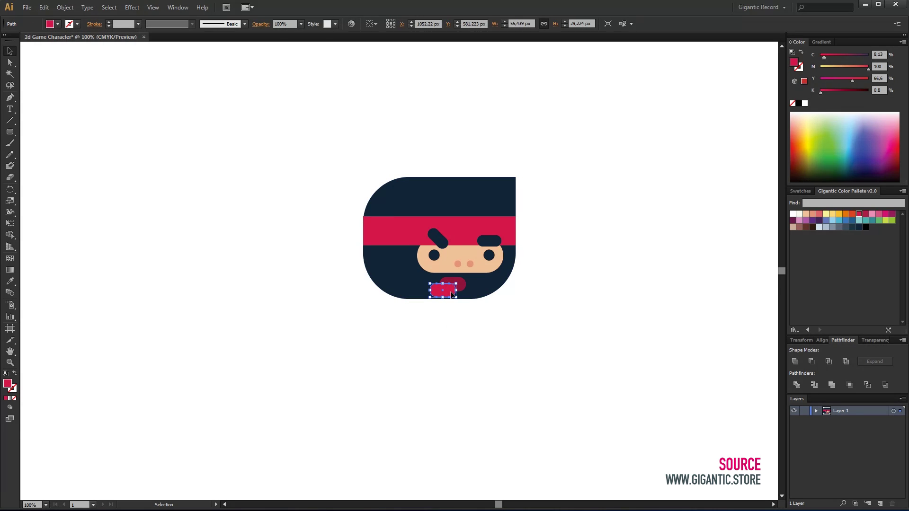
shift+click(454, 284)
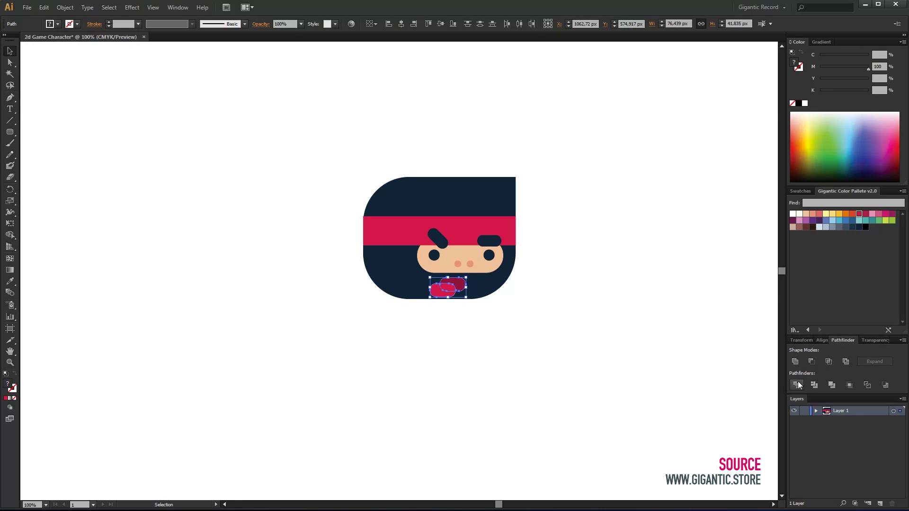
click(797, 383)
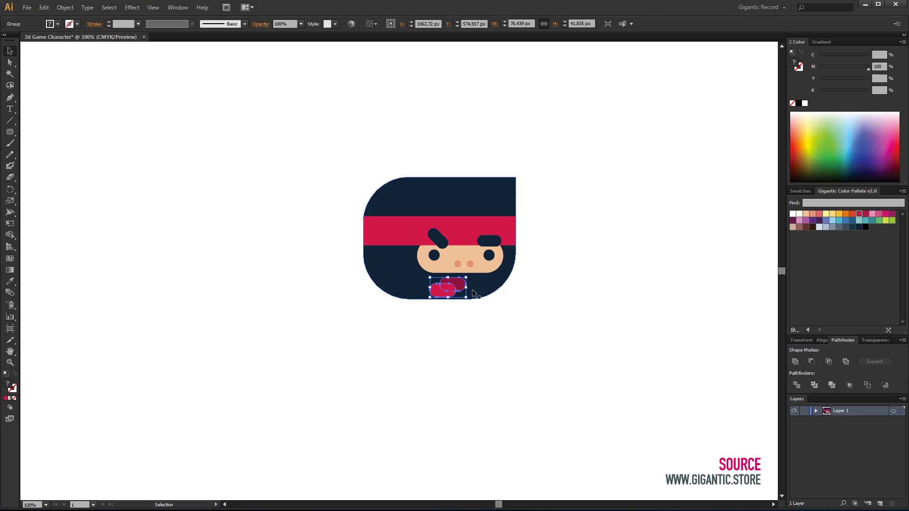
right_click(455, 289)
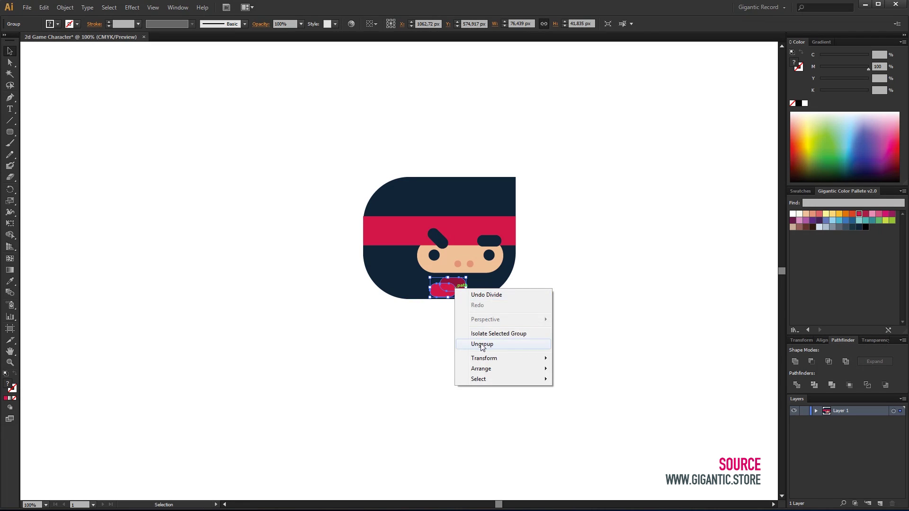
click(482, 344)
click(442, 302)
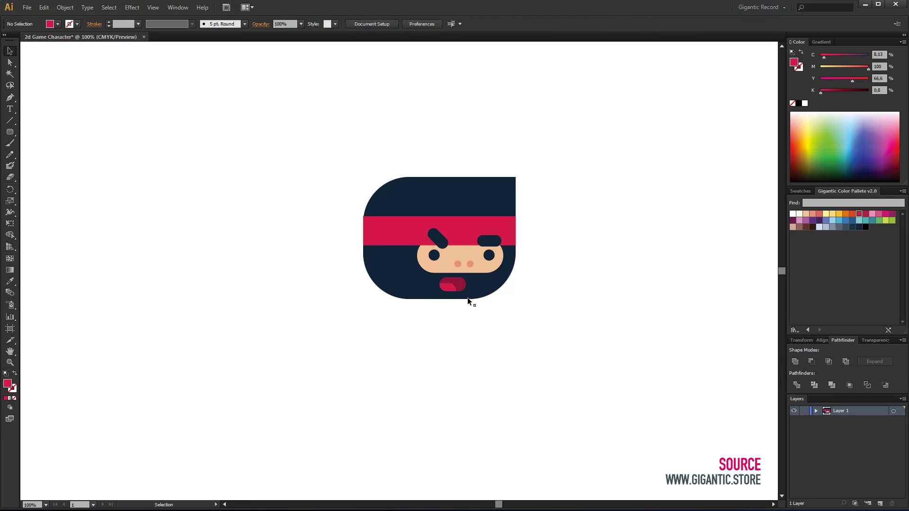
Nudge the mouth and tongue pieces slightly lower and group them
click(461, 284)
shift+click(449, 286)
drag(453, 282, 453, 283)
key(ctrl+g)
click(512, 324)
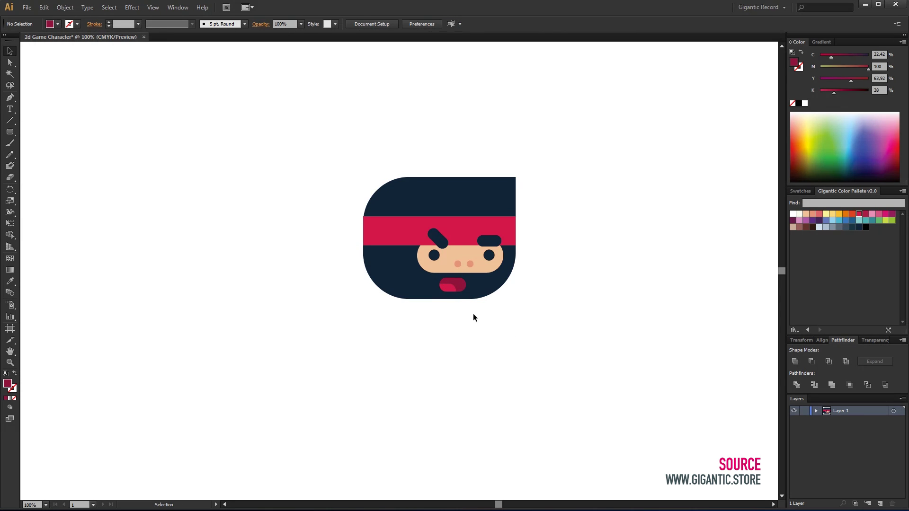
Draw a circle about 64 px wide beside the face opening as the ear and fill it with the light skin tone
click(10, 132)
click(38, 152)
mouse_move(383, 243)
mouse_down()
mouse_move(412, 260)
mouse_move(414, 273)
mouse_up()
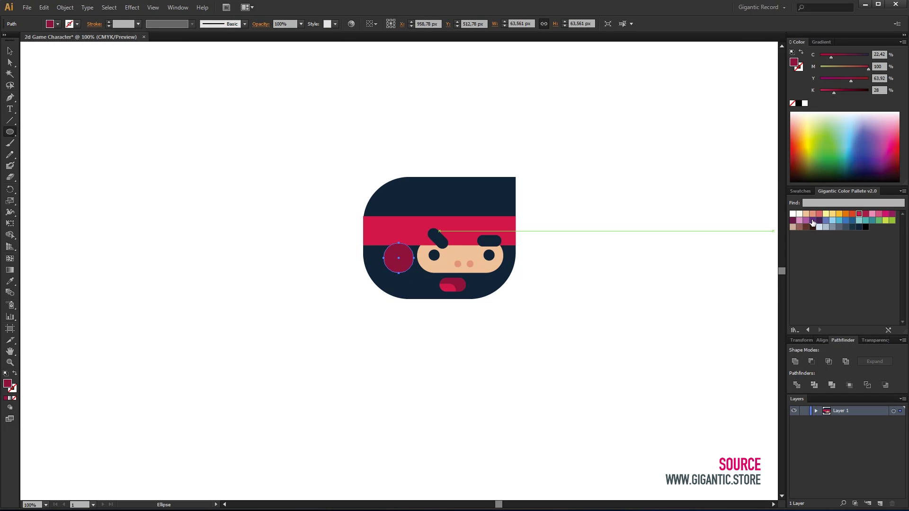
click(805, 215)
click(10, 52)
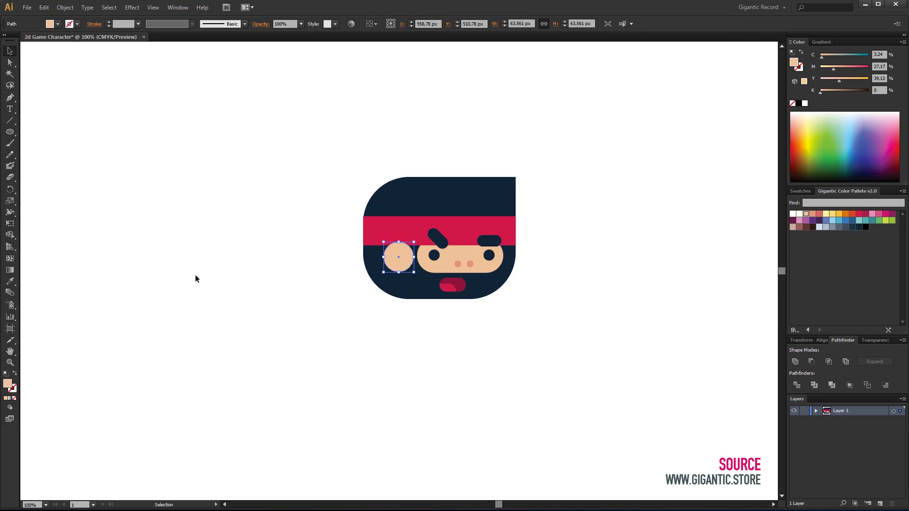
Nudge the skin-toned ear circle left and slightly up, away from the face opening
key(Left)
key(Left)
key(Left)
key(Left)
key(Left)
key(Left)
key(Left)
key(Left)
key(Left)
key(Up)
key(Up)
key(Up)
key(Up)
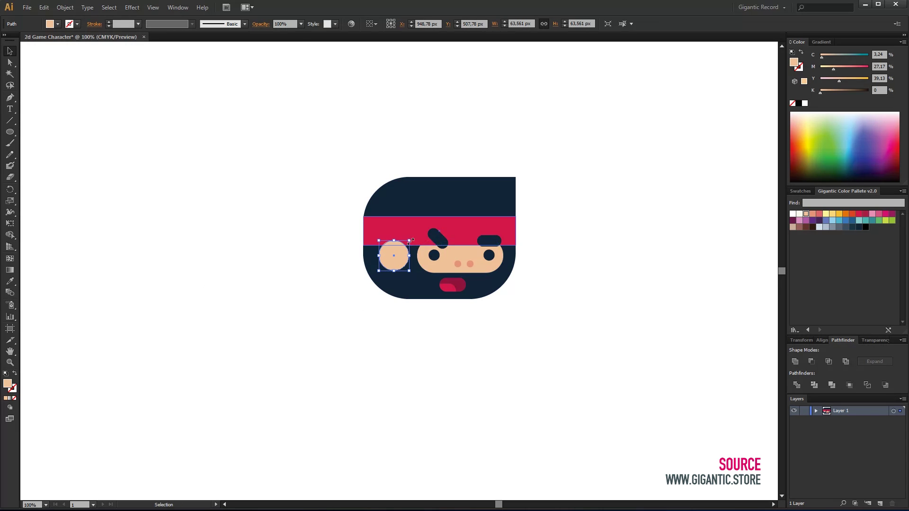
Add a much smaller concentric copy inside the ear circle and fill it with coral red
drag(410, 241, 399, 251)
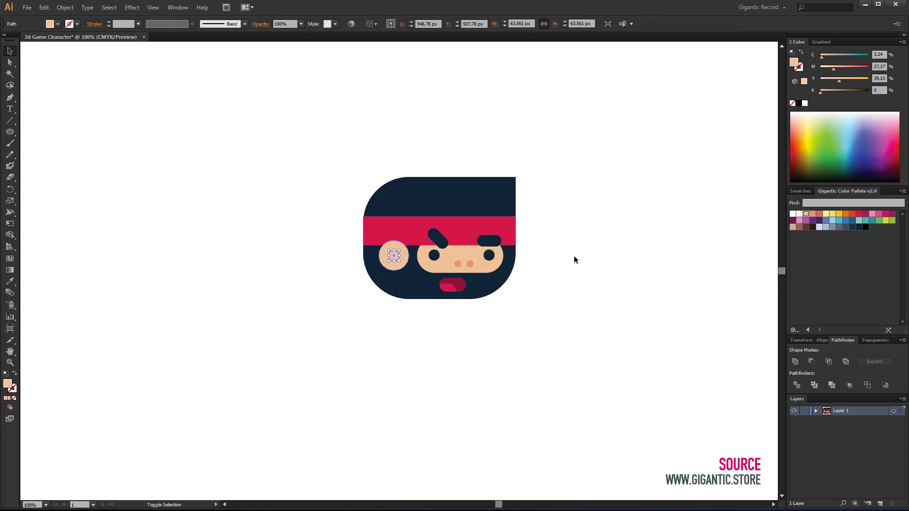
click(819, 213)
click(644, 315)
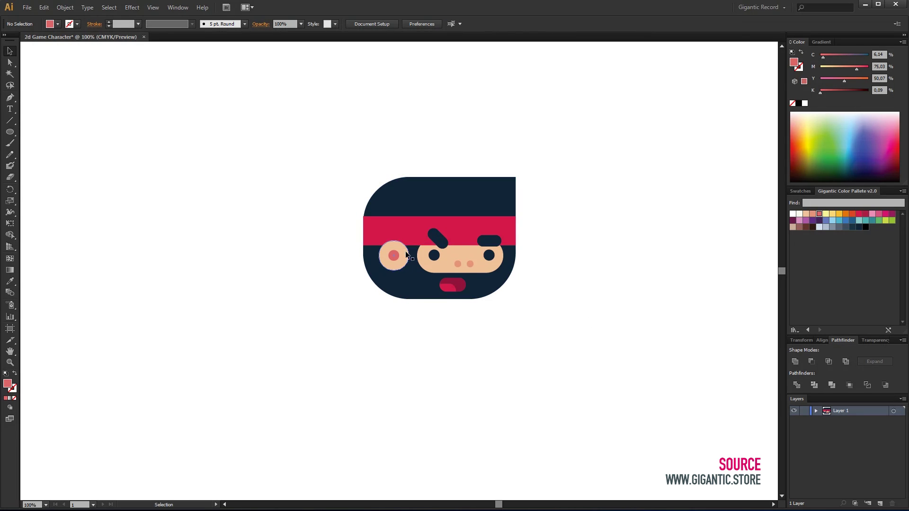
Draw a rectangle about 39 × 118 px overlapping the right edge of the ear circle
drag(11, 135, 36, 132)
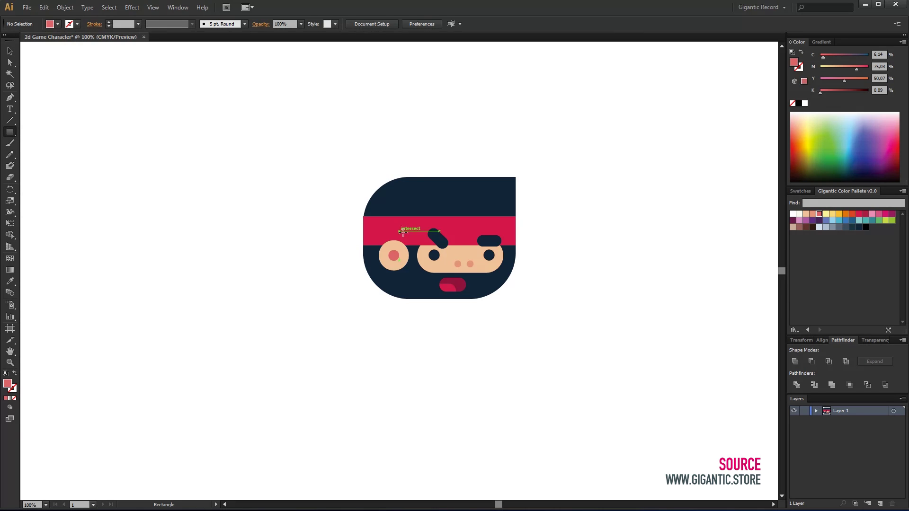
drag(424, 219, 405, 275)
key(v)
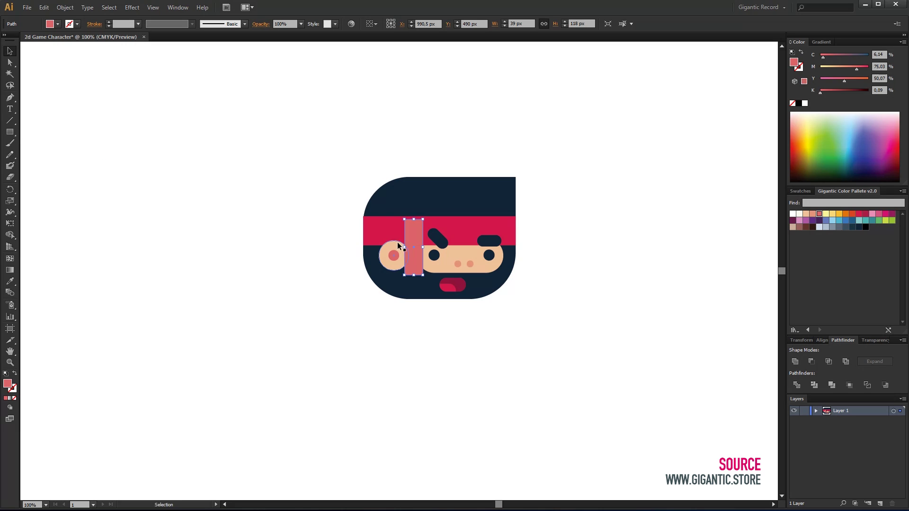
Divide the ear circle with the rectangle, ungroup the pieces, and delete the parts beyond the straight cut
shift+click(397, 244)
click(799, 386)
right_click(389, 256)
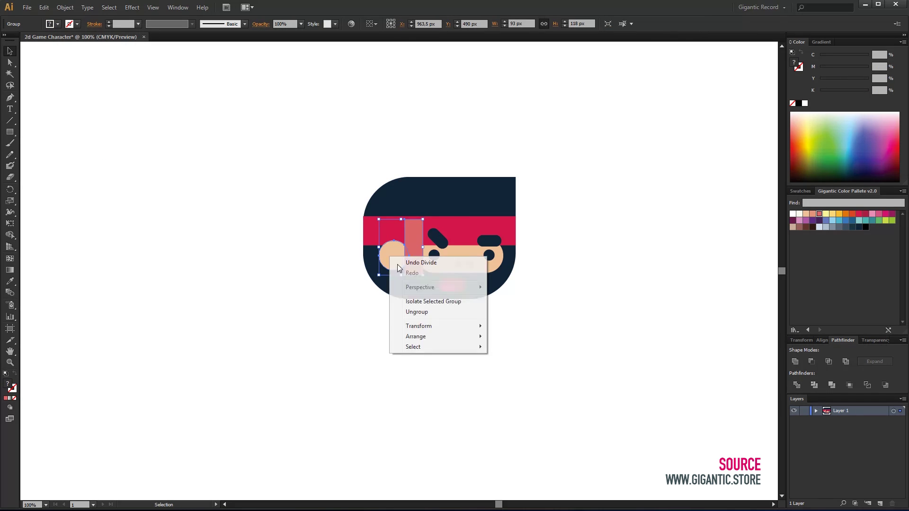
click(417, 313)
shift+click(393, 257)
key(Delete)
Bring the ear's coral inner circle in front of the trimmed ear shape
drag(355, 284, 385, 264)
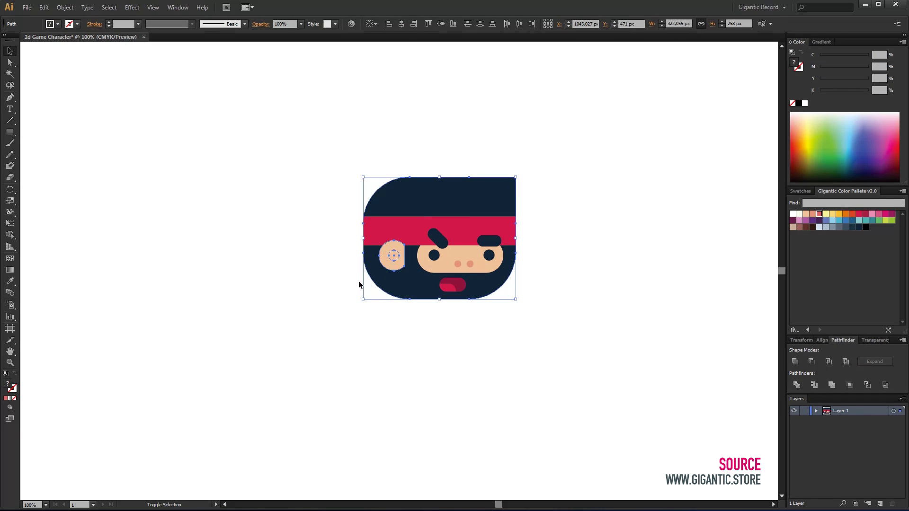
right_click(393, 259)
mouse_move(417, 392)
click(513, 398)
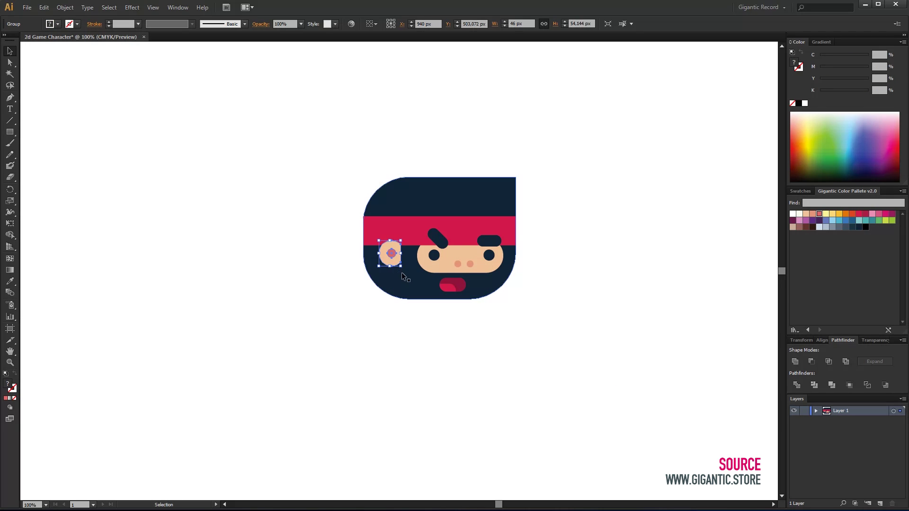
Resize the grouped ear slightly and nudge it down and right into place on the hood
drag(400, 266, 402, 269)
key(Down)
key(Right)
key(Right)
click(472, 349)
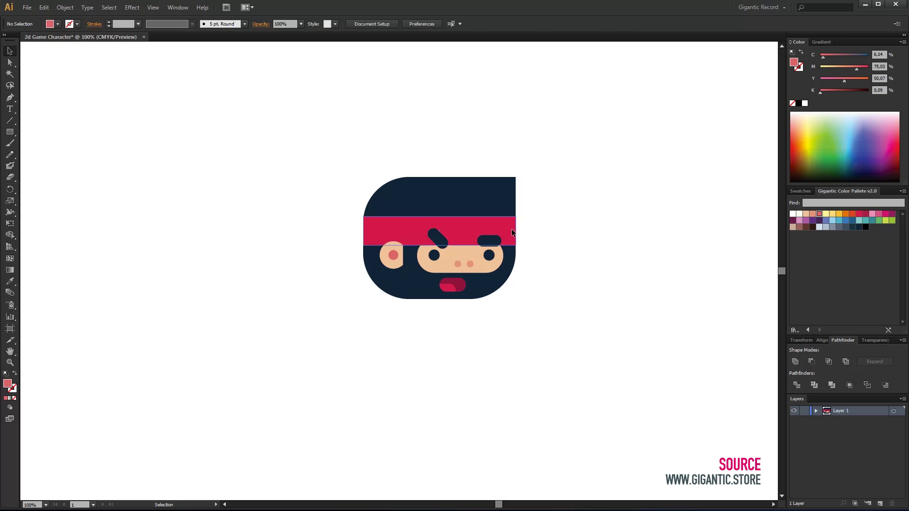
Nudge the headband, the face opening and the right eyebrow slightly upward on the head
drag(511, 229, 512, 227)
click(530, 277)
click(497, 265)
click(519, 284)
click(490, 241)
key(Up)
click(528, 251)
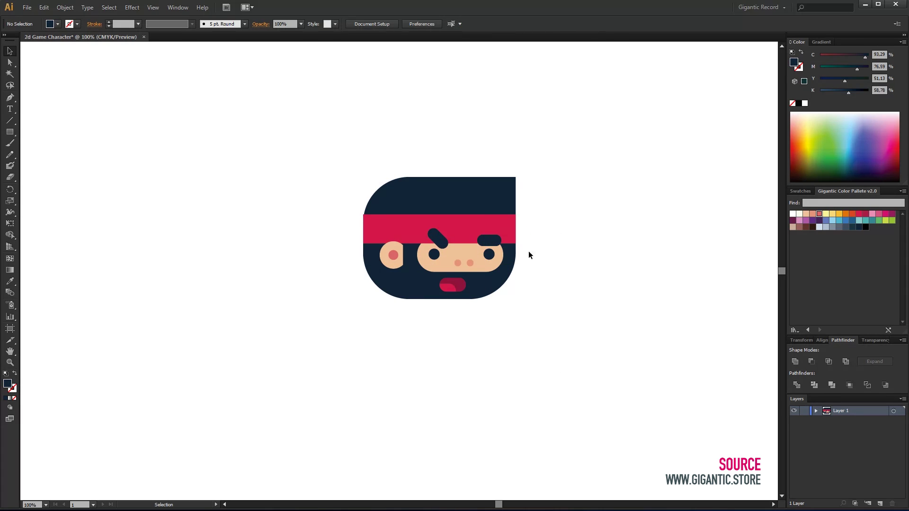
click(497, 260)
key(Up)
click(565, 301)
Draw two darker red rounded stripes on the headband, about 167 × 15 px on the right and a shorter one on the left
drag(10, 133, 43, 142)
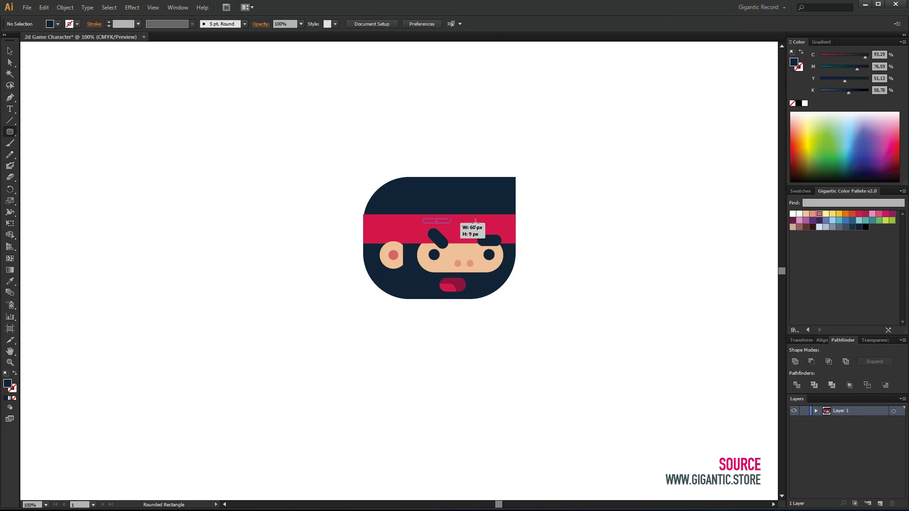
drag(422, 219, 509, 226)
click(866, 214)
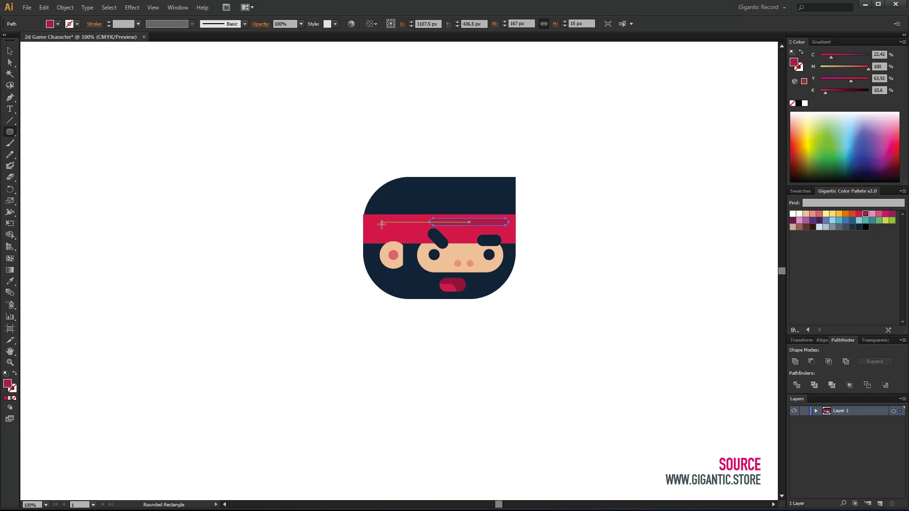
drag(380, 225, 418, 232)
click(10, 50)
click(348, 260)
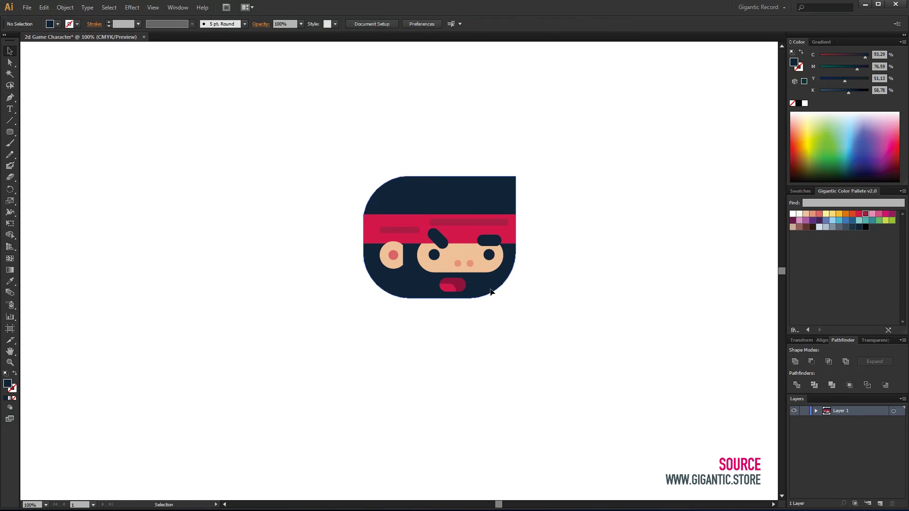
Draw a dark red circle about 62 px wide at the headband's left end as a knot and send it to the back
drag(13, 137, 36, 153)
drag(297, 223, 365, 242)
click(865, 214)
click(9, 51)
right_click(365, 242)
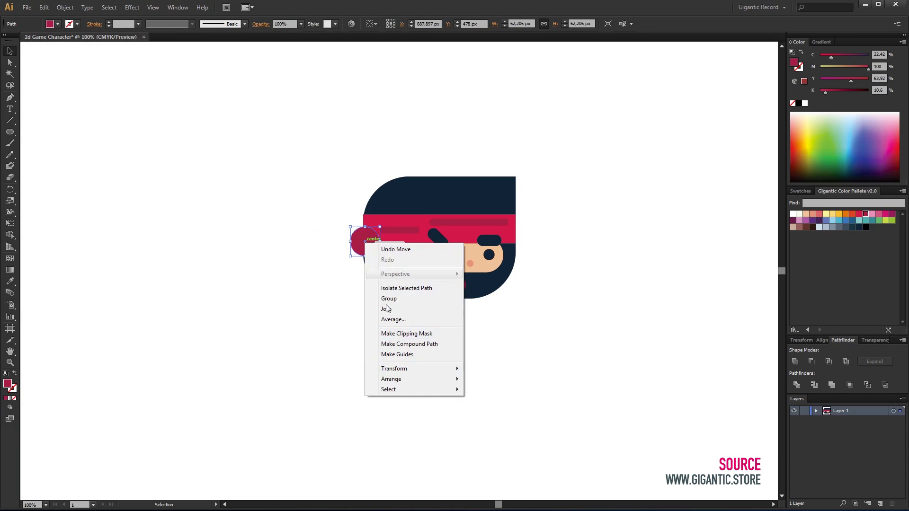
mouse_move(426, 379)
click(492, 411)
click(333, 303)
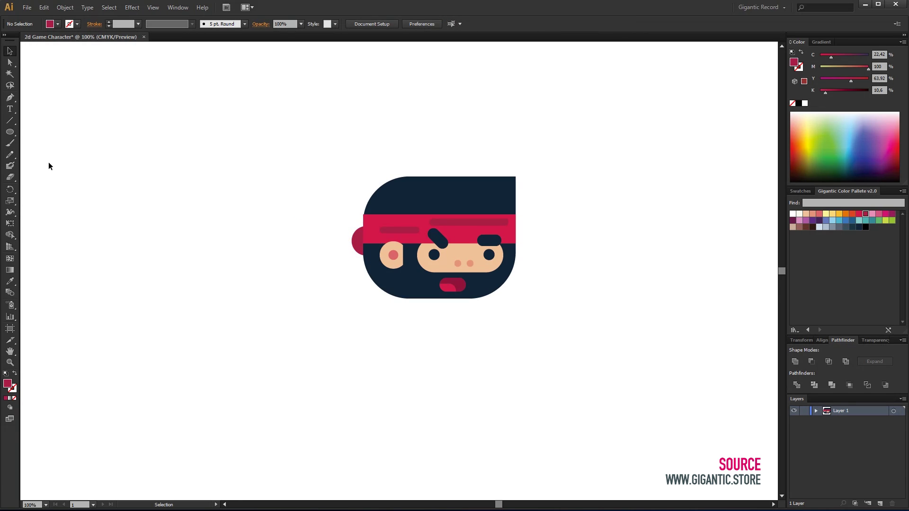
Build an 85 × 141 px ribbon from a rounded rectangle united with rectangles that square its upper-right and lower-left corners
drag(10, 133, 35, 142)
drag(258, 172, 299, 239)
drag(9, 132, 25, 130)
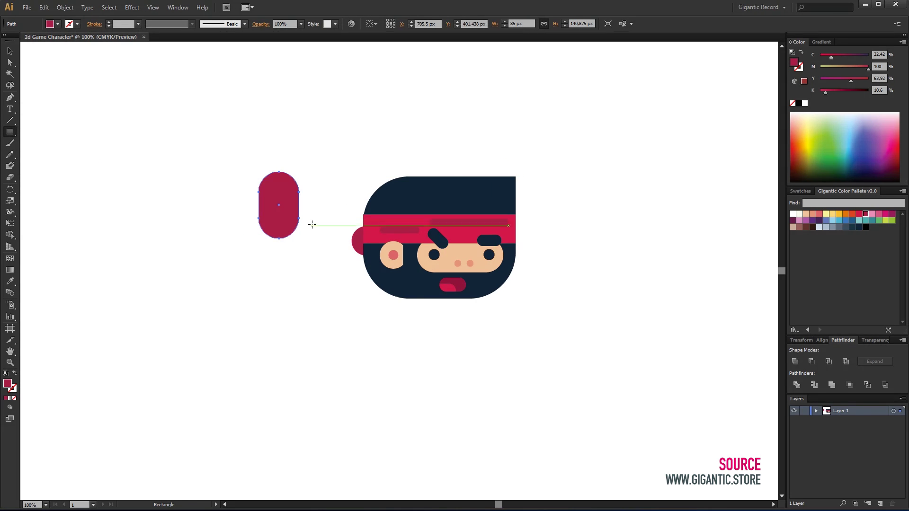
drag(298, 192, 279, 172)
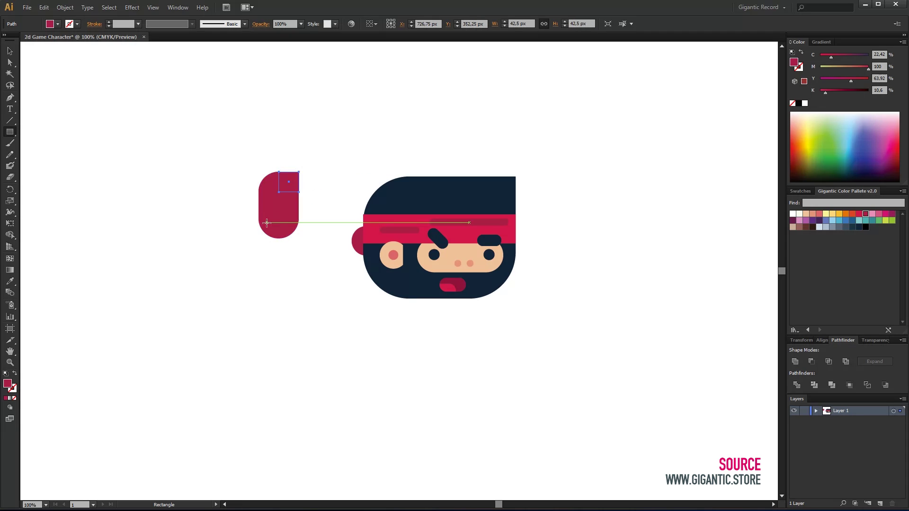
drag(260, 221, 279, 239)
key(v)
drag(219, 156, 300, 231)
click(795, 362)
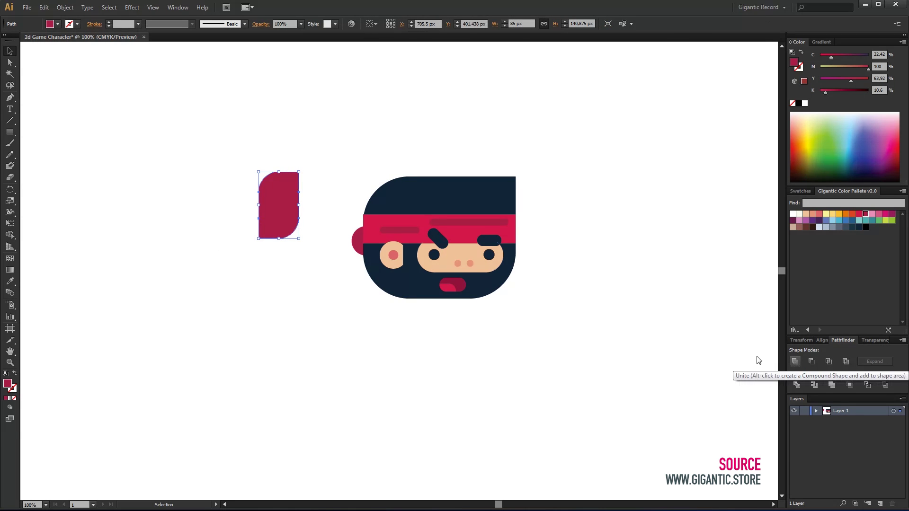
Place the ribbon behind the head below the knot, at about 79 × 131 px, and darken its red
drag(289, 193, 363, 260)
right_click(348, 266)
mouse_move(400, 401)
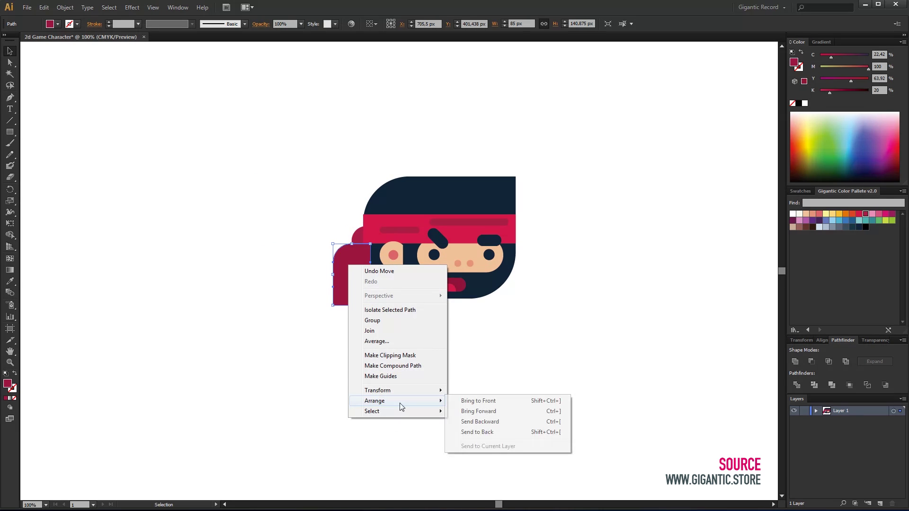
click(480, 432)
click(477, 427)
click(353, 281)
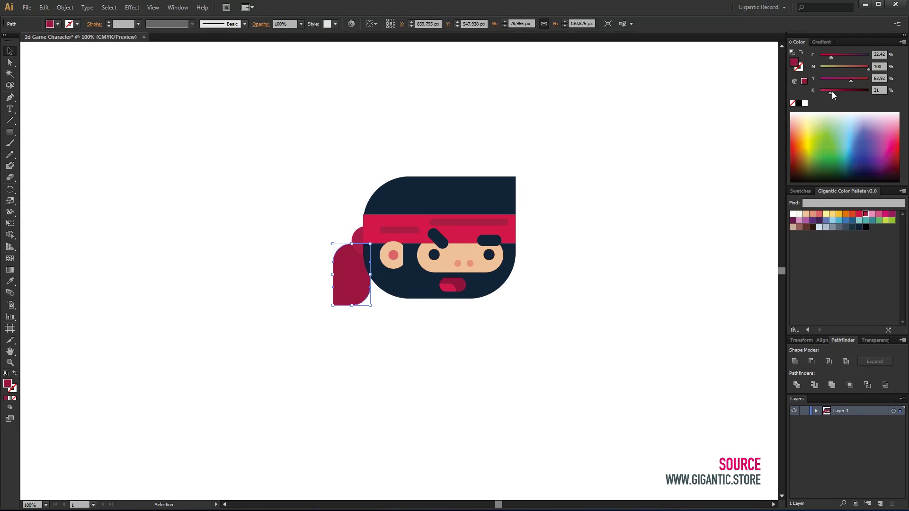
drag(831, 92, 835, 92)
Place a copy of the ribbon up and left of the first, set its black value to 53%, and send it to the back
mouse_move(349, 280)
alt+mouse_down()
mouse_move(353, 272)
mouse_move(337, 269)
alt+mouse_up()
drag(833, 92, 845, 91)
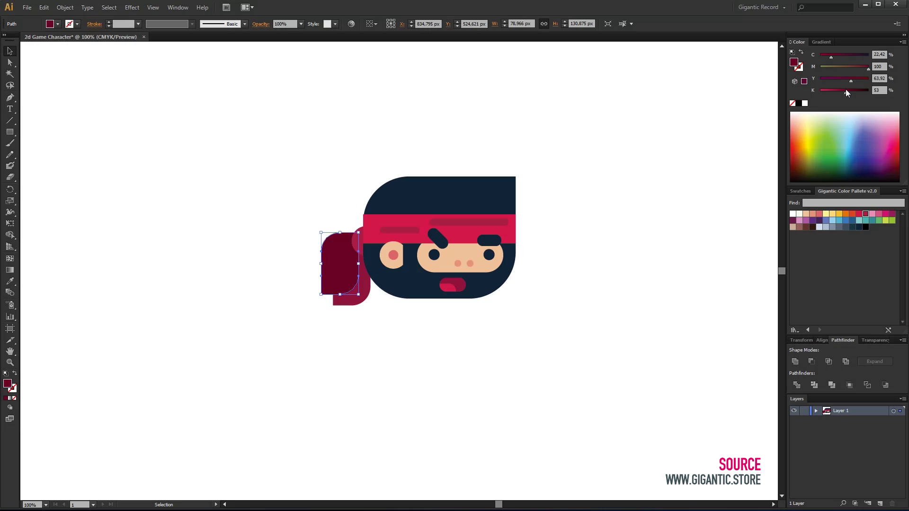
right_click(325, 253)
mouse_move(374, 389)
click(452, 421)
click(337, 363)
Move both ribbon tails slightly right, closer to the head
drag(342, 334, 304, 275)
shift+drag(321, 307, 322, 306)
drag(349, 283, 356, 284)
click(359, 339)
Draw a thin rounded highlight bar near the upper right of the hood and fill it with slate grey-blue
drag(10, 132, 45, 143)
drag(435, 185, 499, 192)
click(845, 227)
key(v)
click(540, 390)
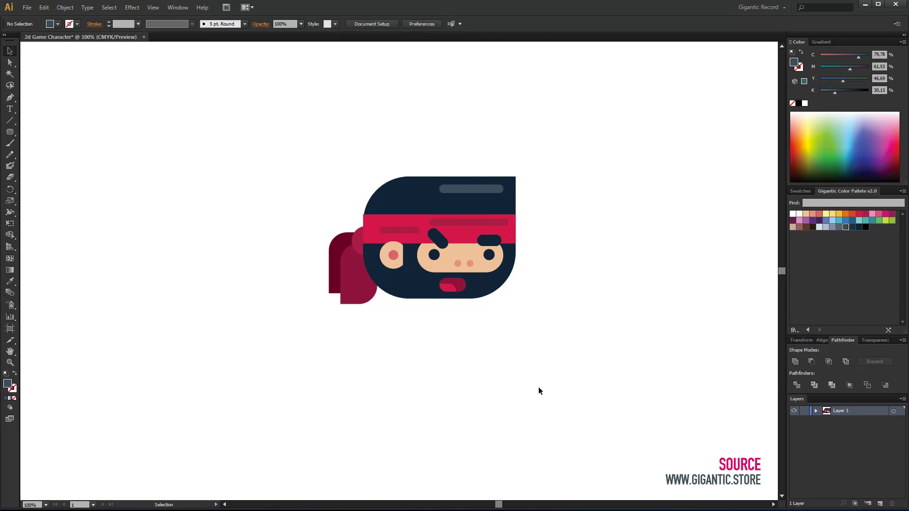
Select all parts of the ninja head and move them up and to the left
drag(576, 159, 233, 336)
drag(435, 254, 410, 245)
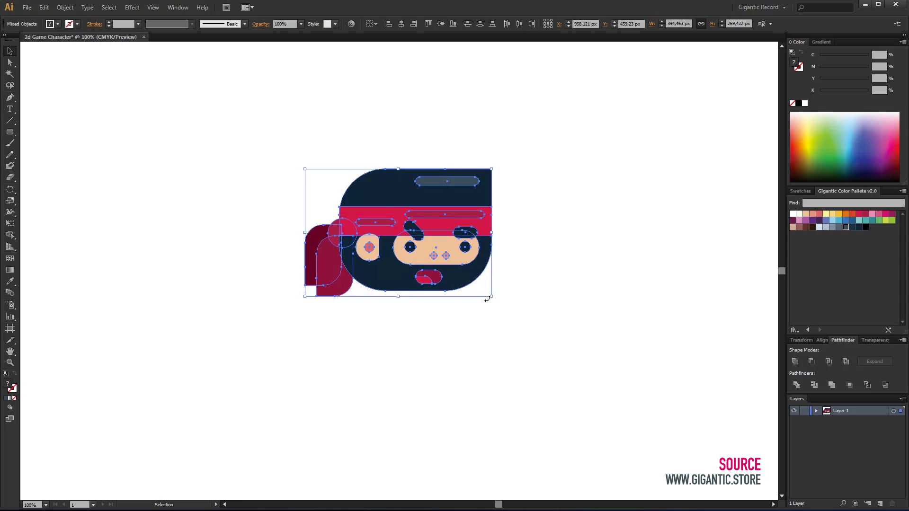
click(387, 314)
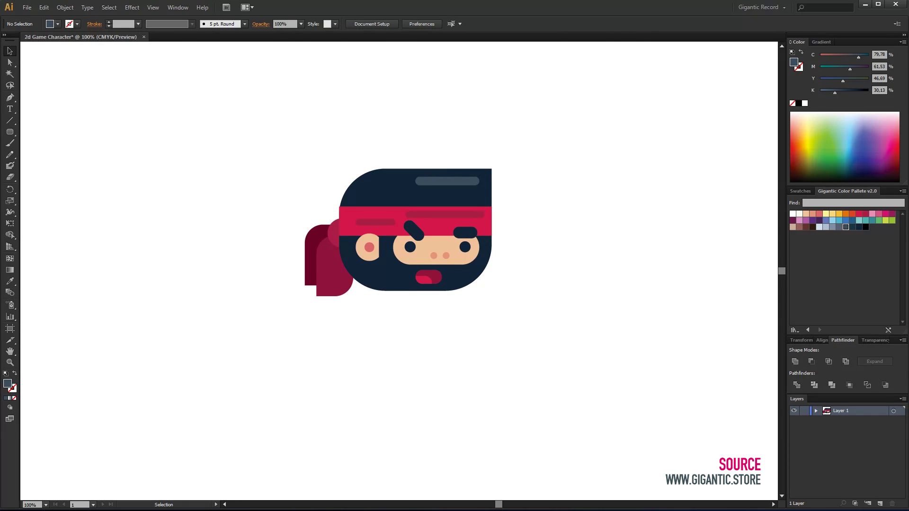
Draw a rounded rectangle about 156 × 81 px in the empty area up and left of the head, filled with the light skin tone
click(10, 132)
drag(181, 135, 255, 173)
click(806, 214)
click(10, 51)
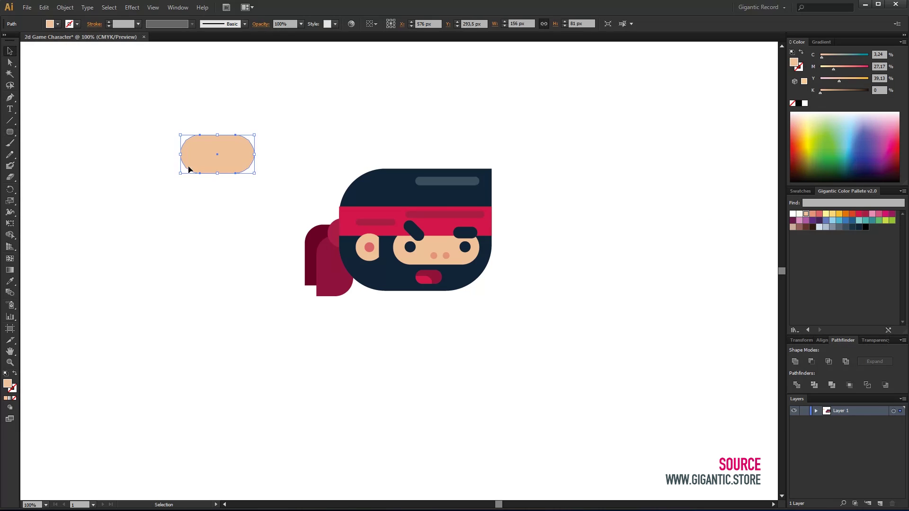
Move the skin-toned shape below the head, tilted 45°, and overlap it with an upright copy filled with salmon
drag(186, 168, 238, 383)
drag(310, 389, 297, 327)
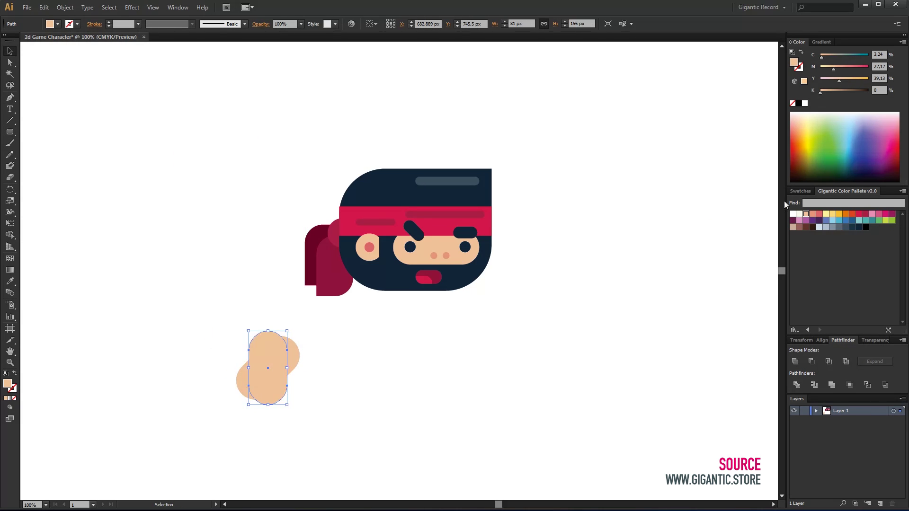
click(813, 214)
drag(260, 379, 248, 374)
Bring the tilted skin-toned shape in front of the upright salmon one
right_click(291, 366)
mouse_move(325, 496)
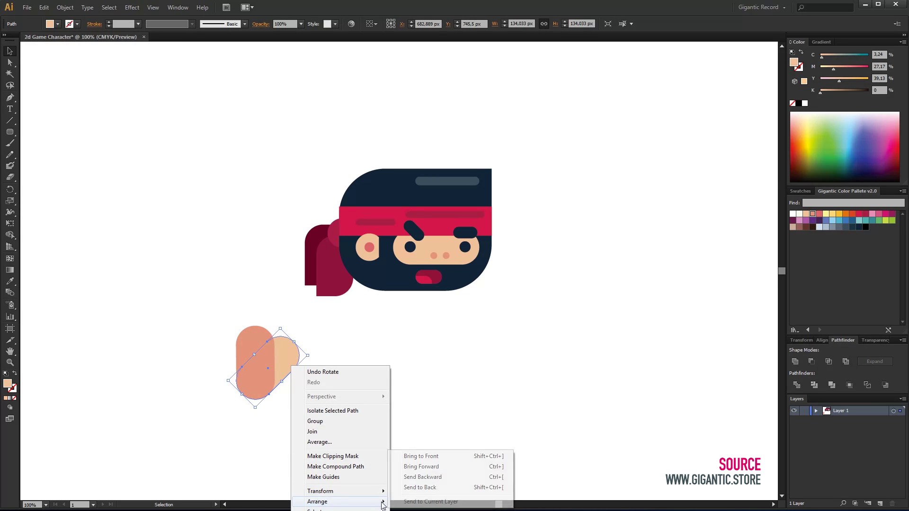
click(426, 457)
click(292, 420)
Select the tilted and upright shapes and align them by their left and bottom edges
click(282, 367)
drag(282, 367, 301, 370)
shift+click(252, 383)
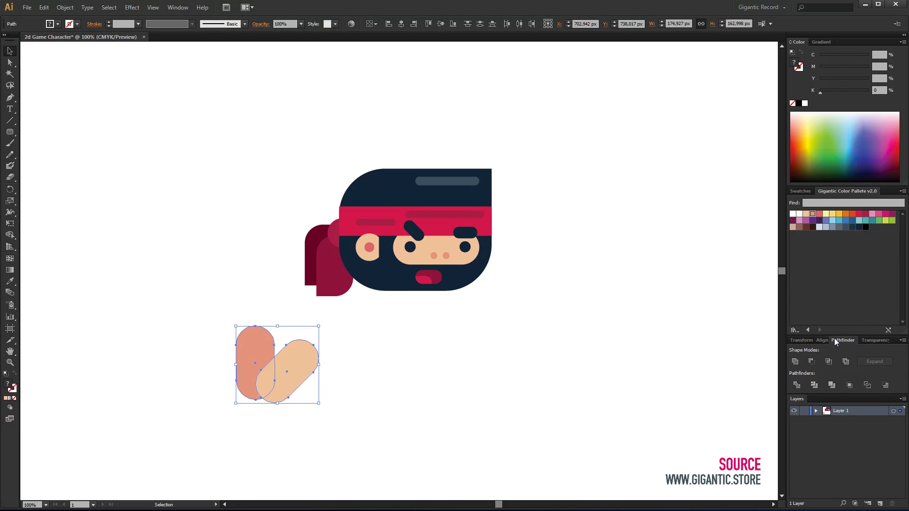
click(823, 341)
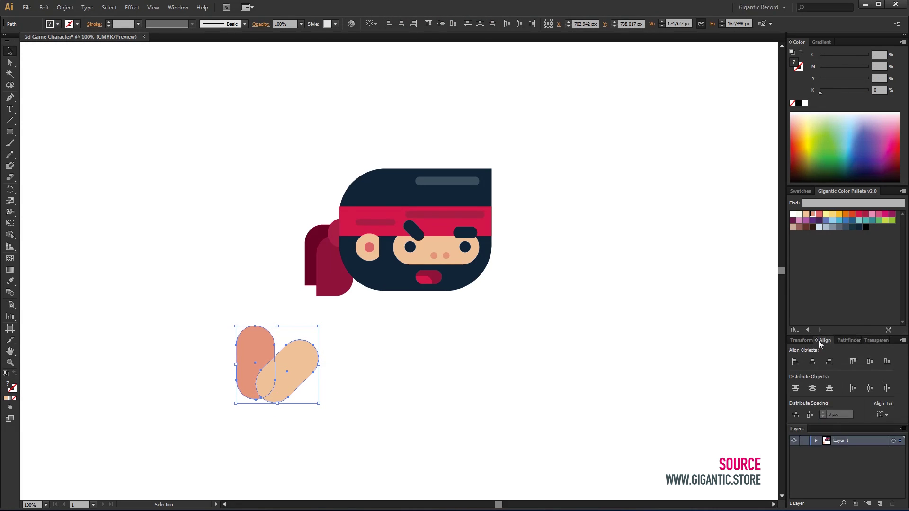
click(795, 361)
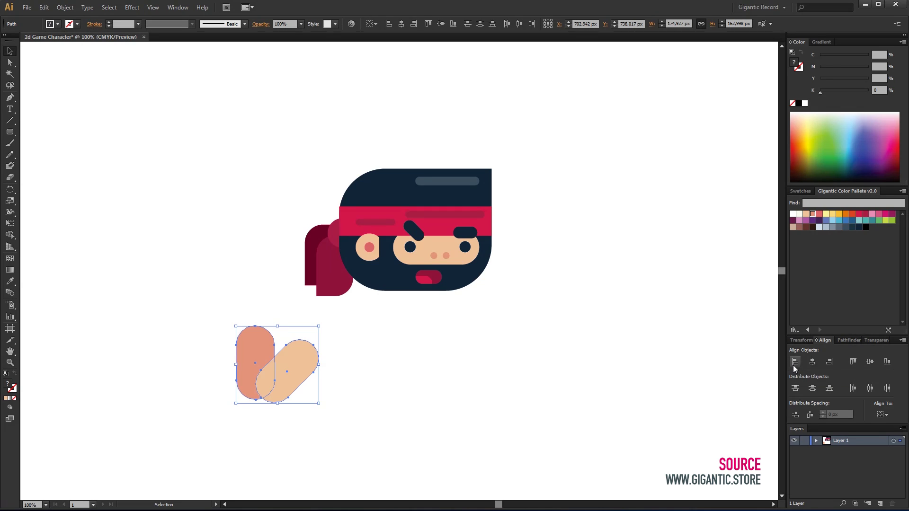
click(888, 362)
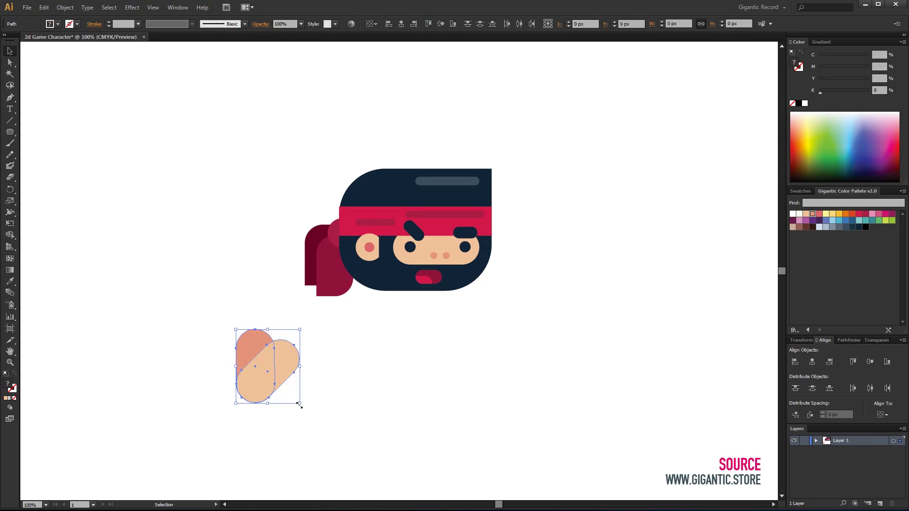
Enlarge the two overlapping shapes together to about 192 × 224 px and move them under the head's lower left
drag(300, 403, 341, 434)
drag(274, 395, 368, 332)
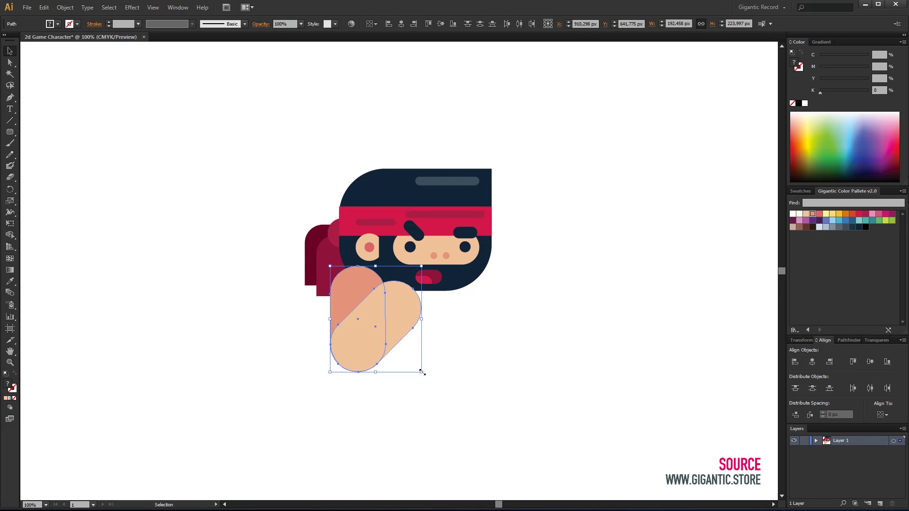
Shrink the two overlapping arm shapes together to about 155 × 181 px
drag(422, 372, 403, 351)
key(ctrl+shift+a)
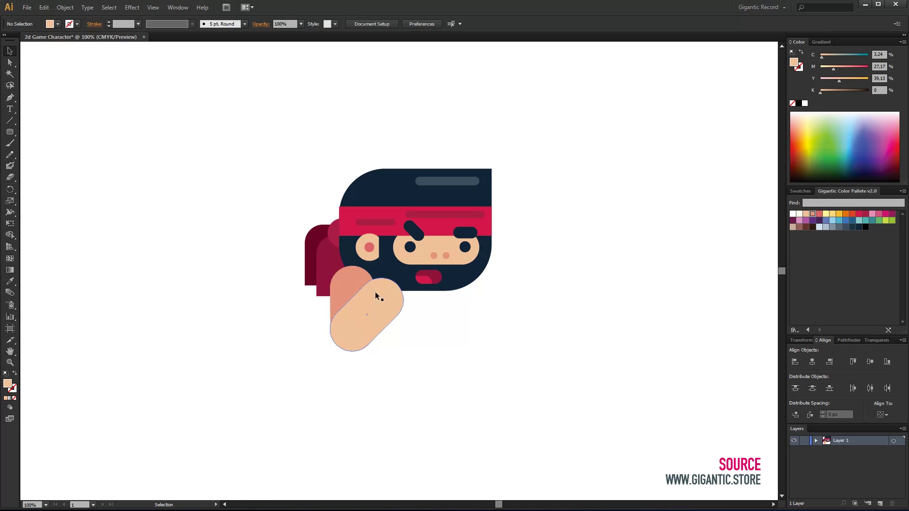
click(375, 291)
Draw a small tilted rounded shape, fill it with coral red, and place it over the arm's inner bend
click(10, 132)
mouse_move(63, 149)
mouse_down()
mouse_move(90, 179)
mouse_move(376, 287)
mouse_move(360, 299)
mouse_up()
key(v)
click(819, 214)
key(ctrl+shift+a)
Bring the light tilted forearm in front of the coral shape and group all the arm pieces
click(367, 292)
right_click(376, 328)
mouse_move(402, 465)
click(494, 465)
click(417, 361)
click(403, 369)
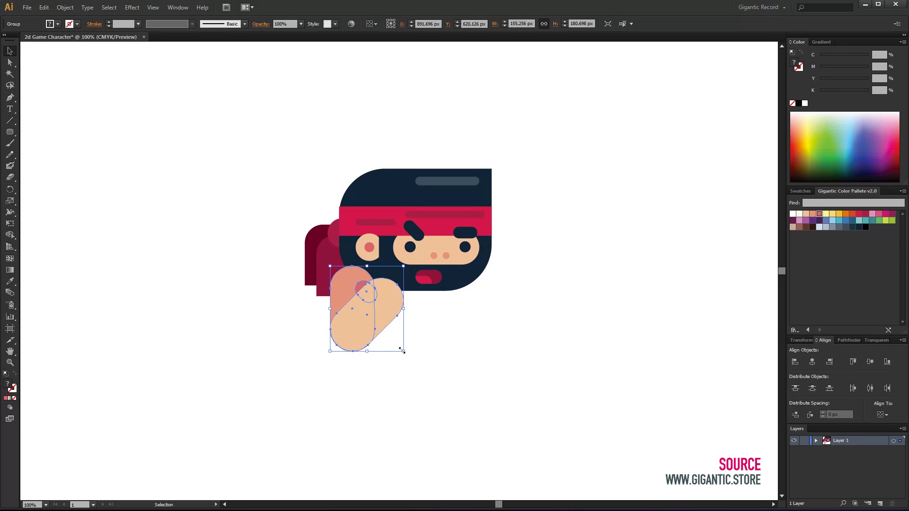
Enlarge the arm group to about 161 × 188 px and shift it slightly outward below the head
drag(403, 351, 407, 355)
click(404, 379)
drag(353, 326, 344, 324)
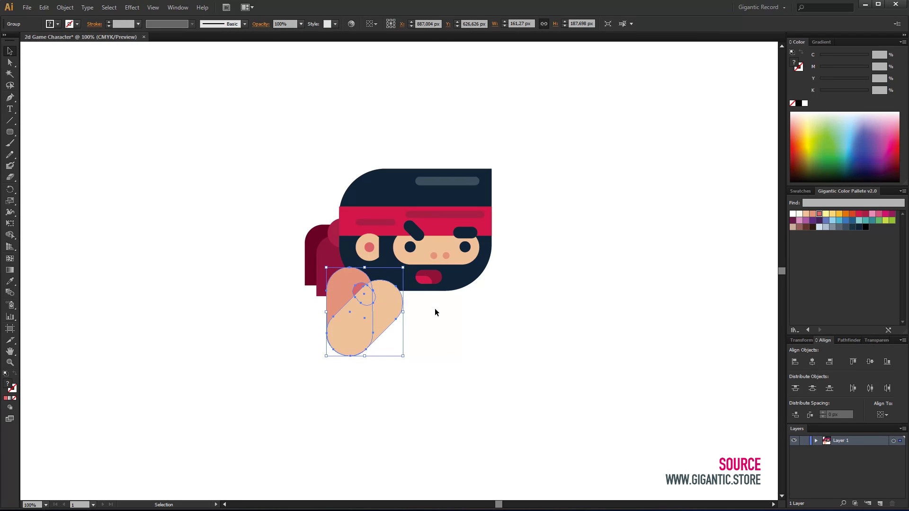
Duplicate the arm to the empty area right of the head and ungroup the copy
drag(381, 314, 570, 324)
right_click(542, 315)
click(561, 372)
click(570, 362)
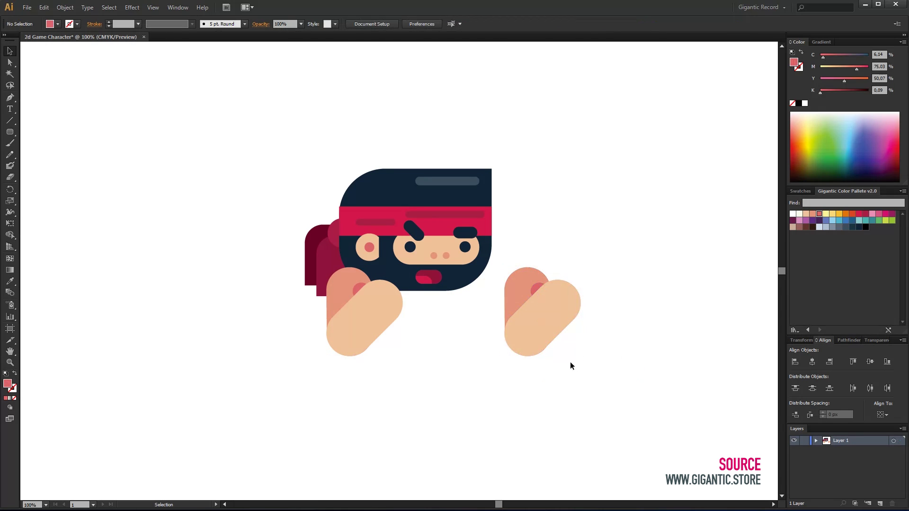
Fill both long shapes of the copied arm with salmon
click(540, 339)
shift+click(524, 320)
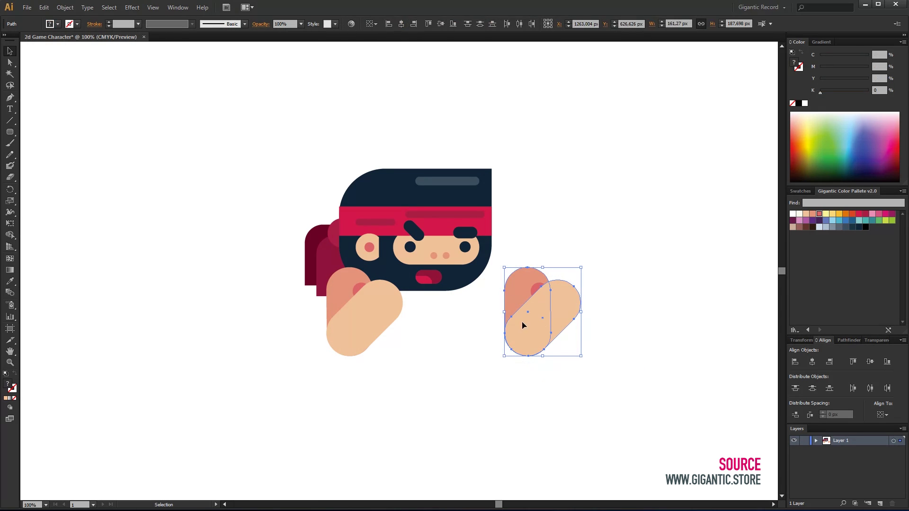
click(812, 214)
click(542, 290)
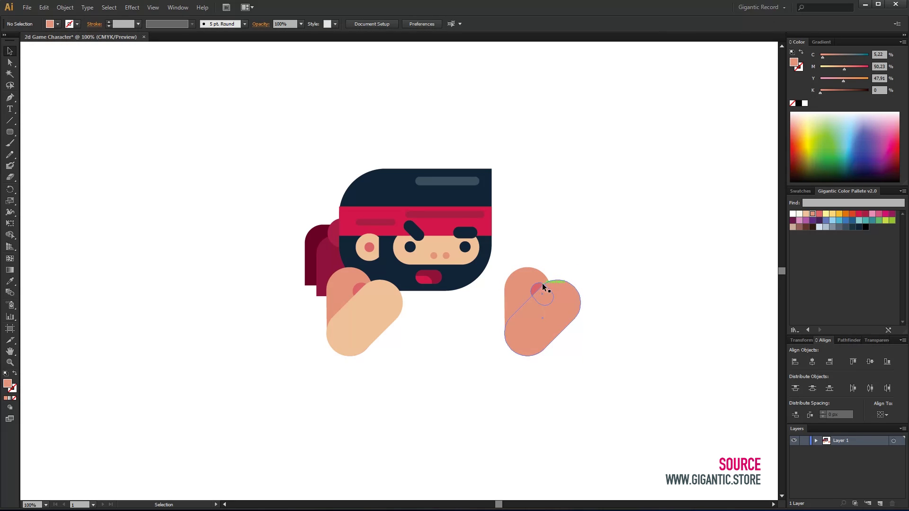
Bring the copied arm's small coral shape to the front and fill it with the light skin tone
right_click(540, 286)
mouse_move(573, 421)
click(672, 420)
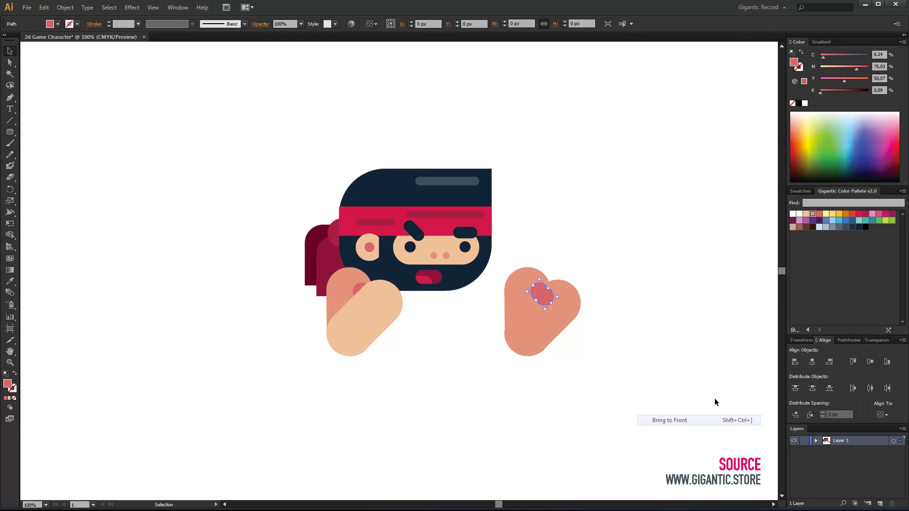
click(806, 214)
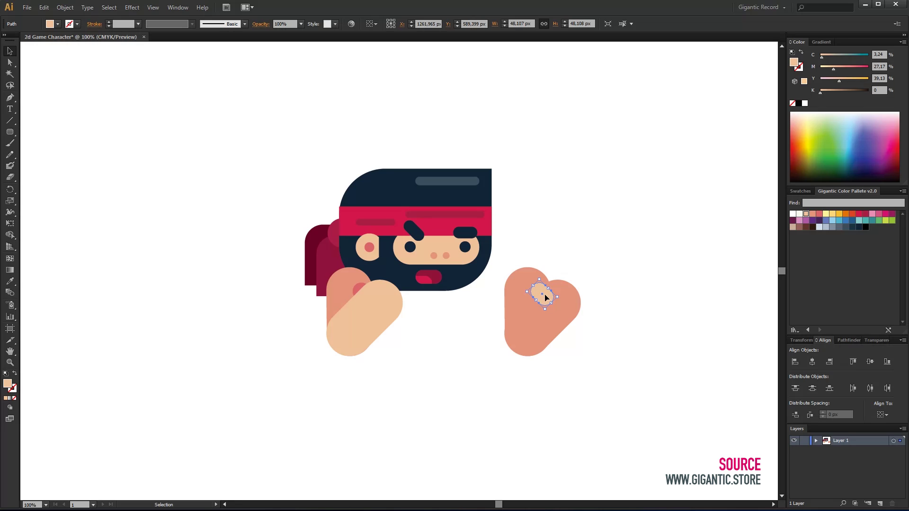
Move the small skin-toned shape diagonally down onto the copied forearm as a highlight
drag(544, 297, 555, 311)
click(637, 296)
click(556, 308)
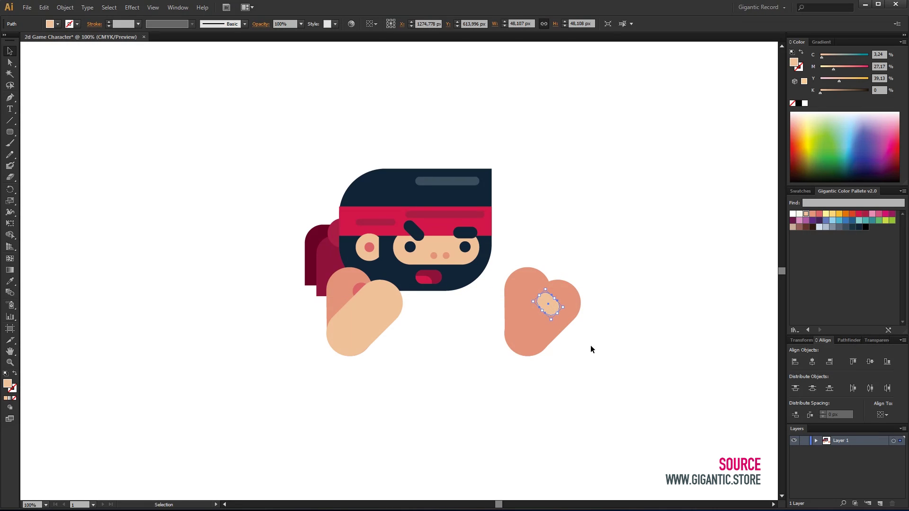
key(Left)
key(Down)
Group the copied arm's shapes and move the arm under the head's lower right
drag(600, 273, 471, 327)
key(ctrl+g)
key(ctrl+shift+a)
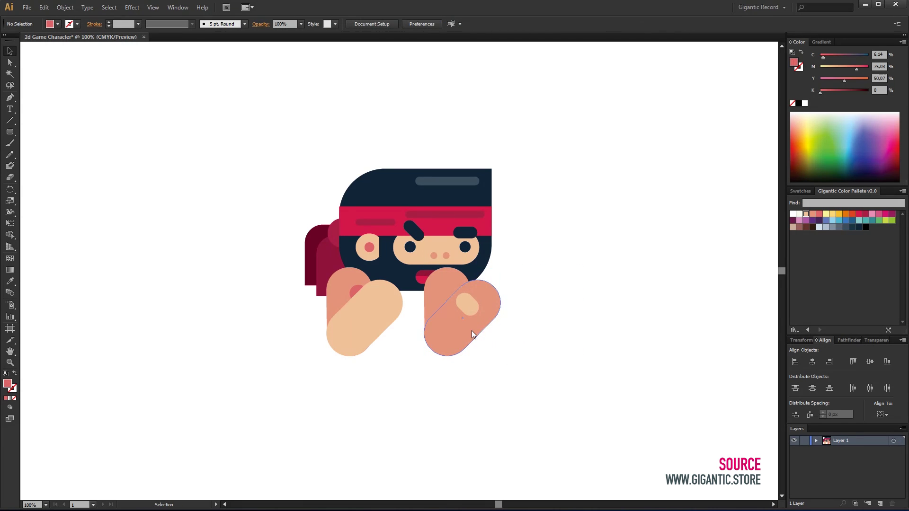
Send the salmon arm group behind the head
right_click(472, 334)
right_click(470, 318)
mouse_move(497, 395)
click(570, 428)
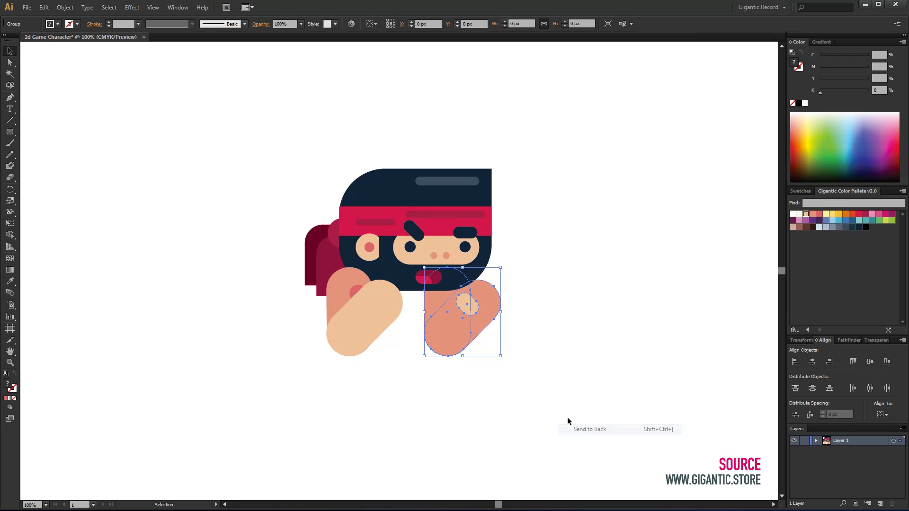
key(ctrl+shift+a)
click(473, 336)
click(507, 373)
Draw a coral rounded rectangle about 203 × 260 px and cover its lower part with a rectangle about 304 × 100 px
click(10, 132)
drag(102, 141, 199, 264)
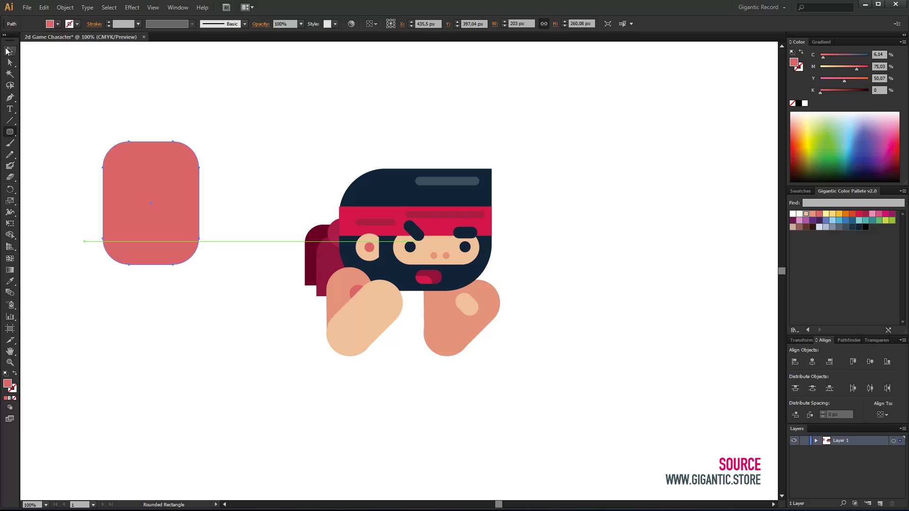
drag(9, 134, 38, 132)
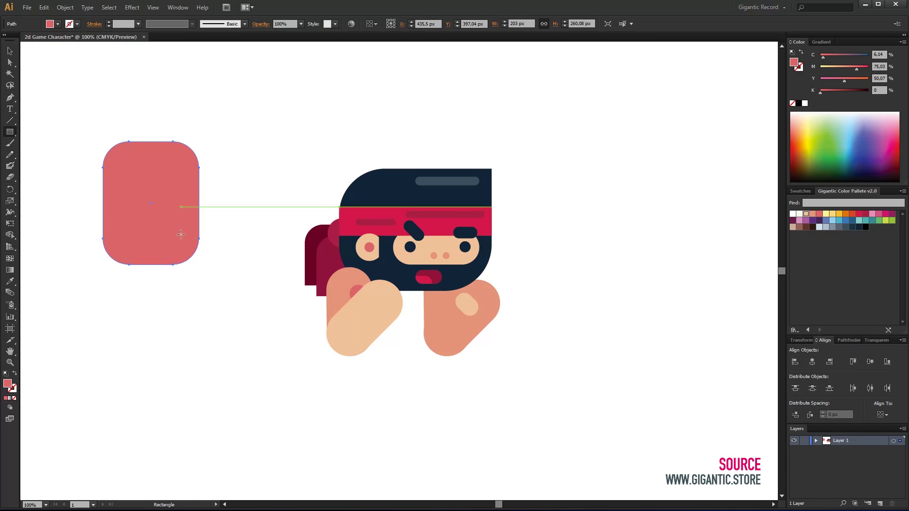
drag(210, 273, 65, 225)
key(v)
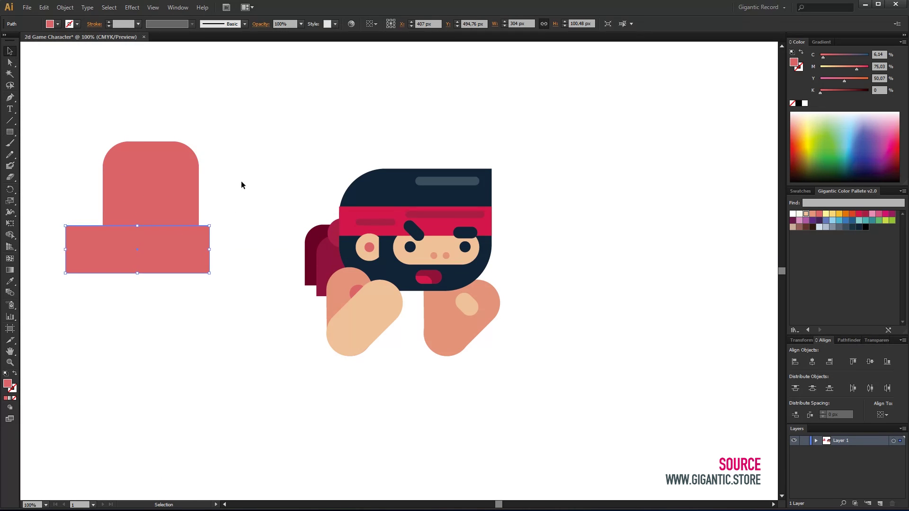
Divide the two overlapping coral shapes with Pathfinder, ungroup the result, and delete the pieces outside the rounded rectangle
key(ctrl+a)
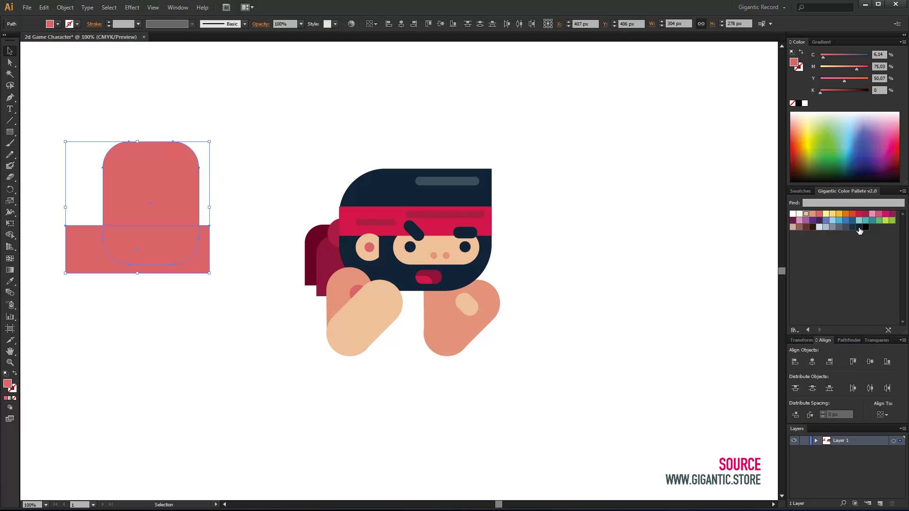
click(843, 340)
click(797, 385)
right_click(195, 244)
click(231, 300)
click(202, 255)
key(Delete)
Fill the lower section of the rounded torso shape with dark navy
click(176, 238)
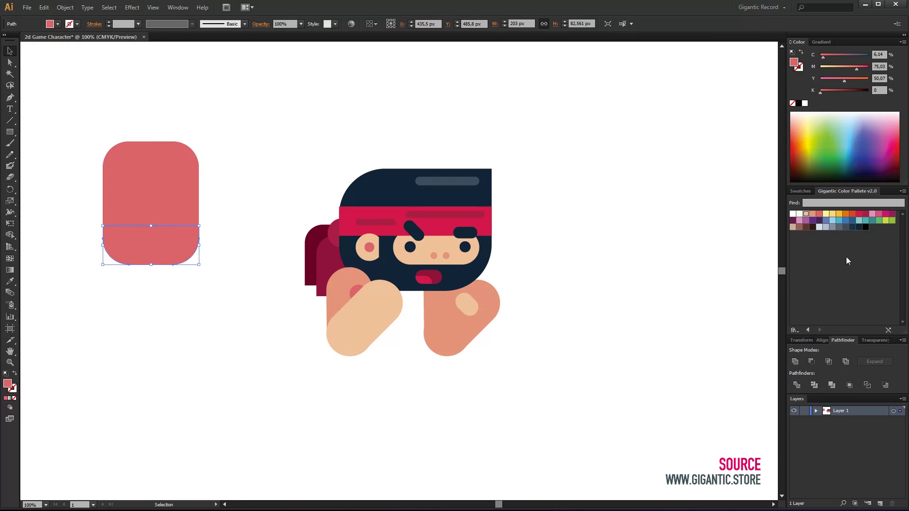
click(859, 227)
click(204, 267)
Group the torso pieces, move them under the head between the arms, and scale them to about 185 × 237 px
drag(222, 177, 385, 341)
key(ctrl+g)
drag(451, 366, 442, 355)
drag(489, 379, 409, 334)
Arrange the torso behind the head and near arm, with the salmon far arm behind the torso
right_click(434, 327)
mouse_move(475, 407)
click(523, 440)
click(422, 385)
click(413, 373)
click(421, 373)
click(468, 334)
click(475, 369)
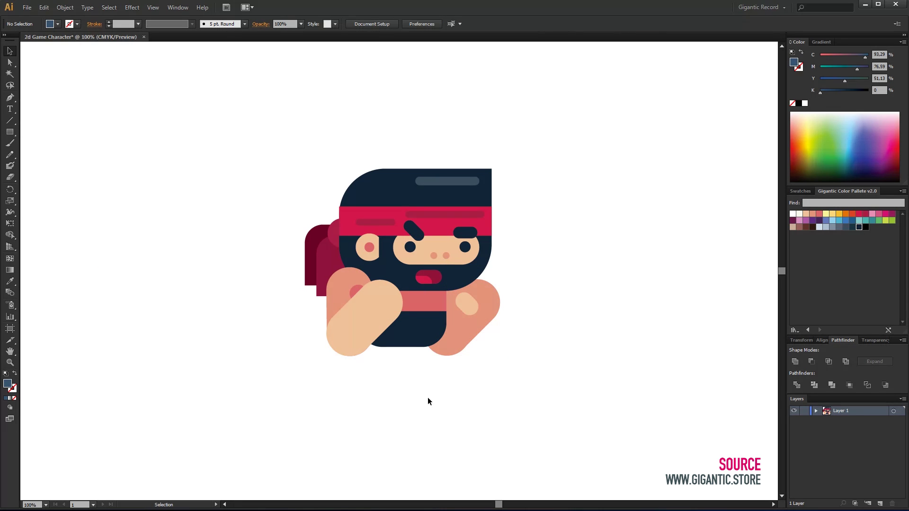
Nudge the torso group slightly downward
click(403, 340)
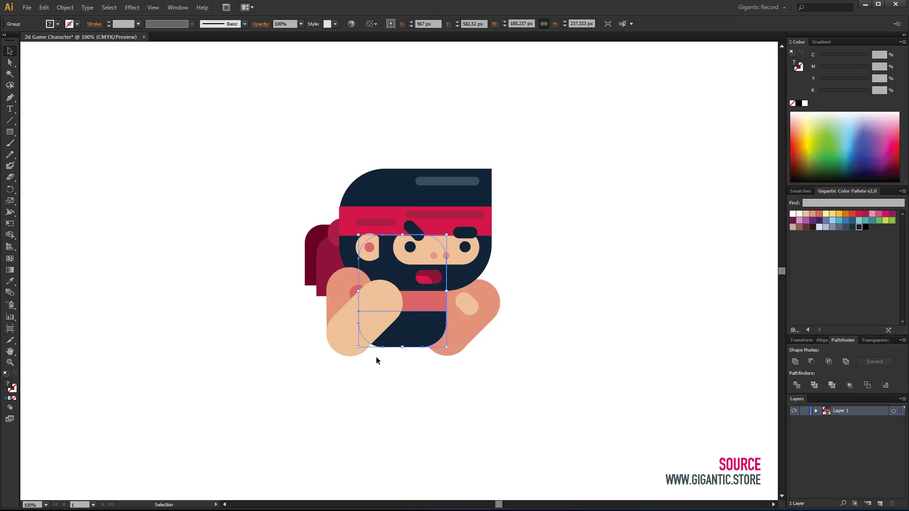
key(Down)
key(Down)
Draw an upright rounded rectangle about 71 × 222 px beside the character and fill it with dark navy
drag(9, 131, 49, 146)
drag(129, 133, 163, 238)
click(859, 227)
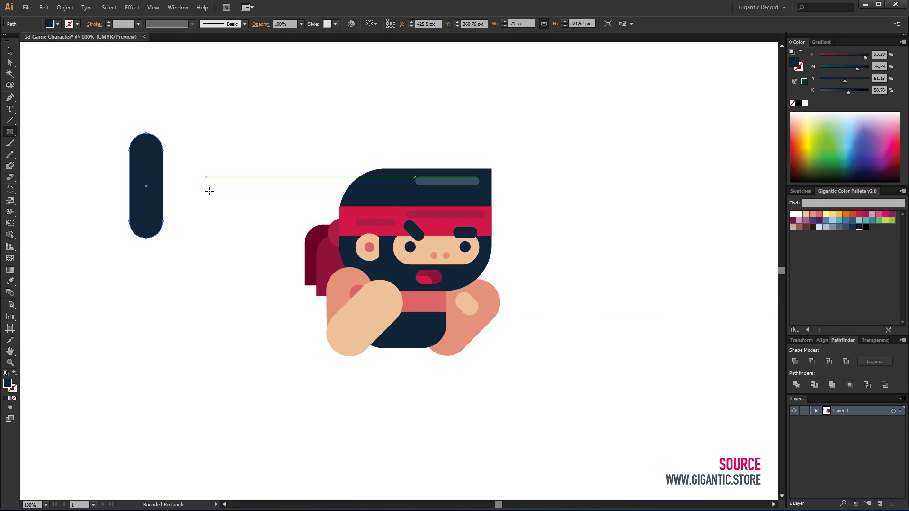
Cut off the navy shape's lower part by subtracting an overlapping rectangle about 217 × 149 px with Minus Front
drag(10, 132, 33, 134)
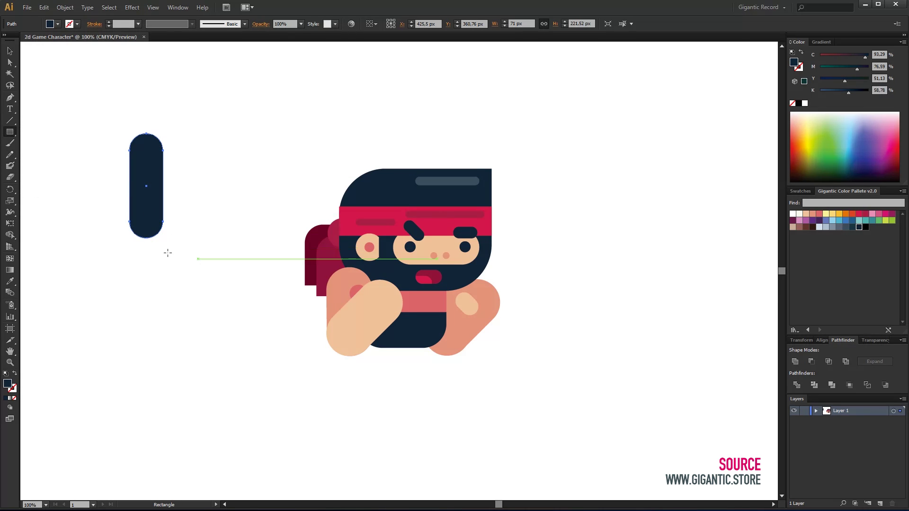
drag(199, 259, 96, 189)
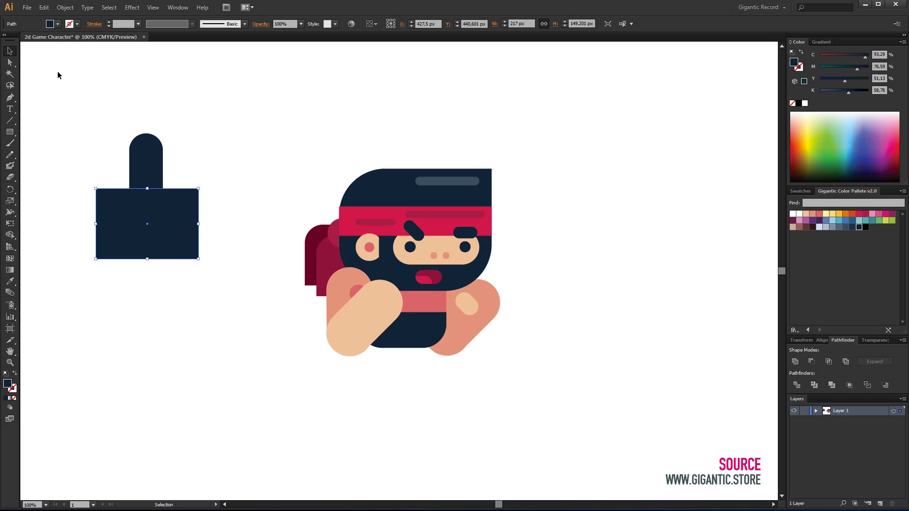
shift+click(149, 159)
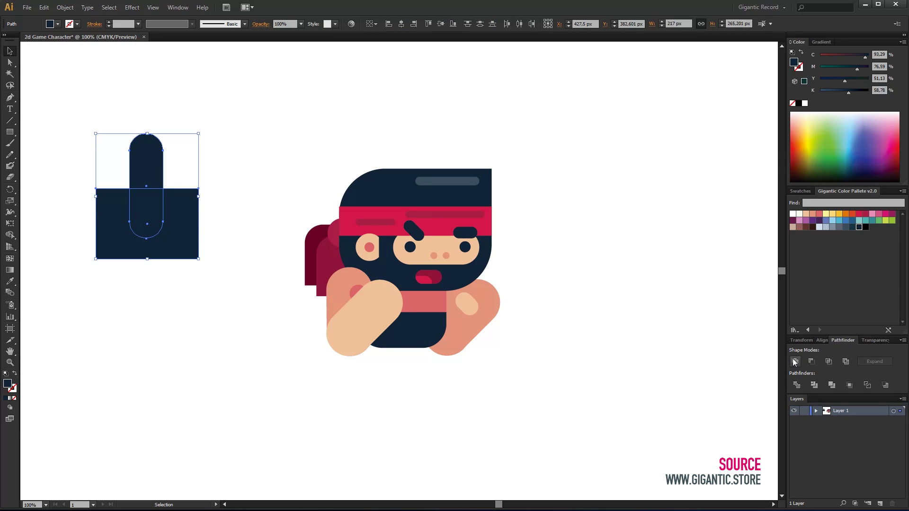
click(811, 362)
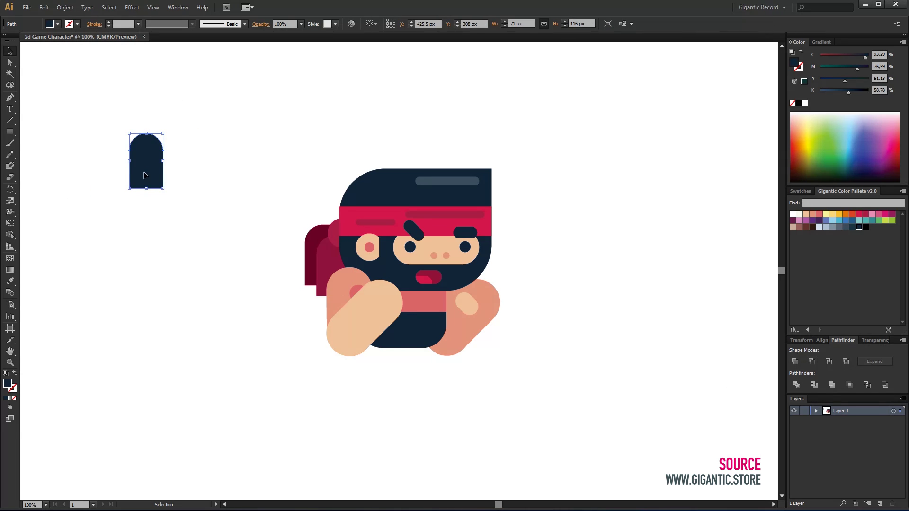
Place the navy leg under the torso behind the near arm and add a copy as the second leg
drag(147, 176, 361, 384)
right_click(373, 366)
mouse_move(450, 501)
click(493, 487)
click(456, 455)
click(403, 405)
click(426, 386)
shift+click(381, 383)
click(372, 400)
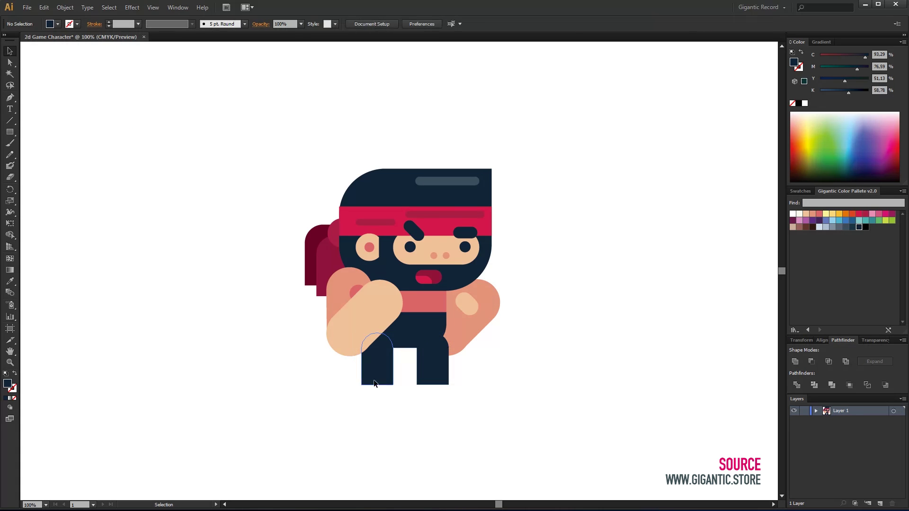
Nudge the leg under the near arm outward and move both legs up slightly
click(376, 383)
key(Left)
key(Left)
drag(441, 422, 368, 375)
key(Up)
click(465, 419)
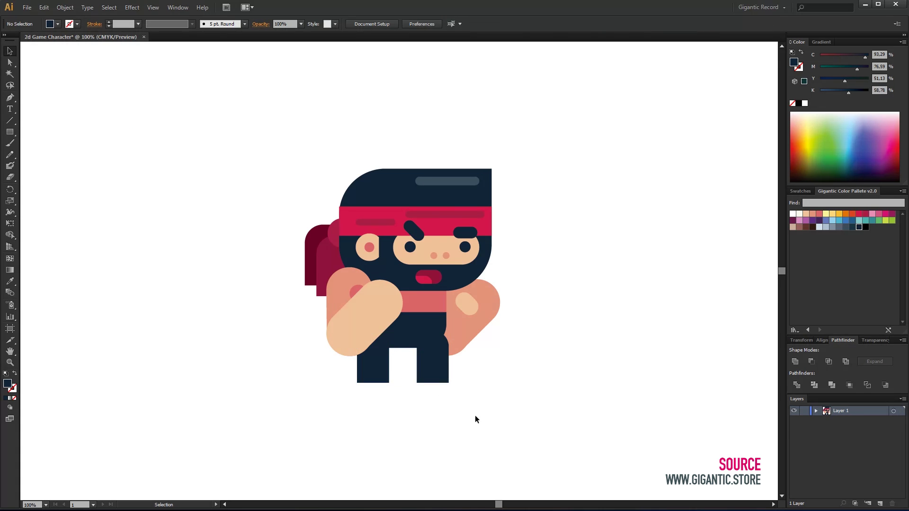
Select the head and ribbon shapes without the body and arms, and enlarge them together
drag(532, 145, 279, 269)
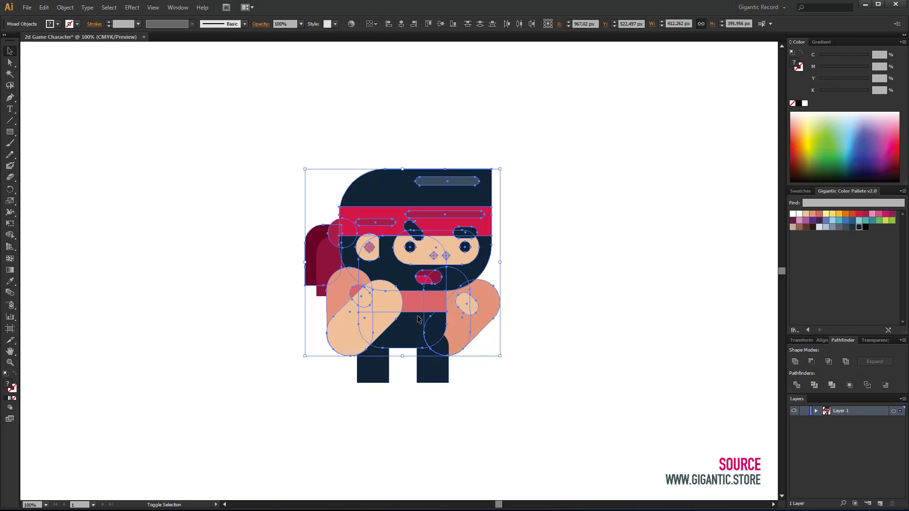
shift+click(401, 324)
shift+click(345, 284)
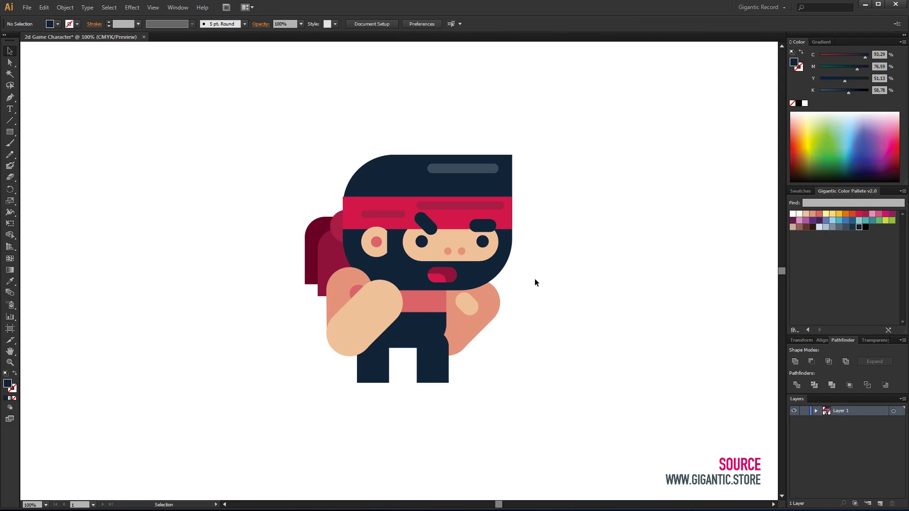
Select the whole character and scale it down proportionally
key(ctrl+a)
drag(512, 155, 481, 188)
click(567, 218)
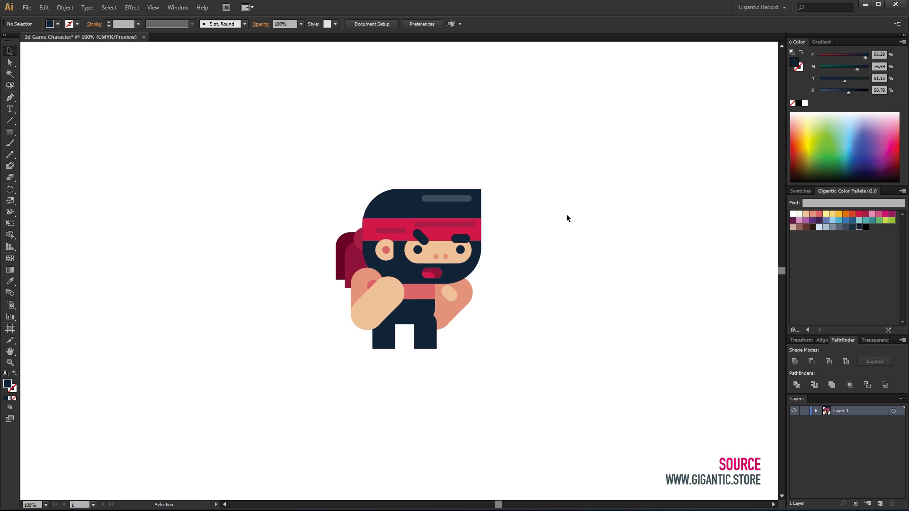
Draw a flat rounded rectangle about 222 × 27 px across the feet and fill it with light blue-gray
drag(9, 137, 30, 132)
mouse_move(352, 341)
mouse_down()
mouse_move(471, 355)
mouse_move(456, 354)
mouse_up()
click(833, 228)
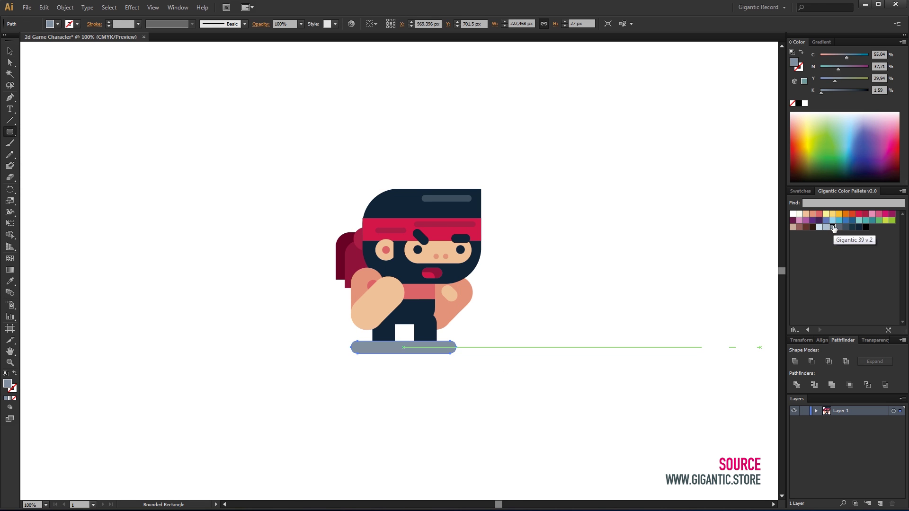
click(826, 228)
Send the blue-gray ground shadow behind the legs and shift it slightly to the right
click(10, 50)
right_click(422, 351)
mouse_move(455, 489)
click(571, 476)
click(488, 402)
drag(447, 350, 450, 351)
click(485, 398)
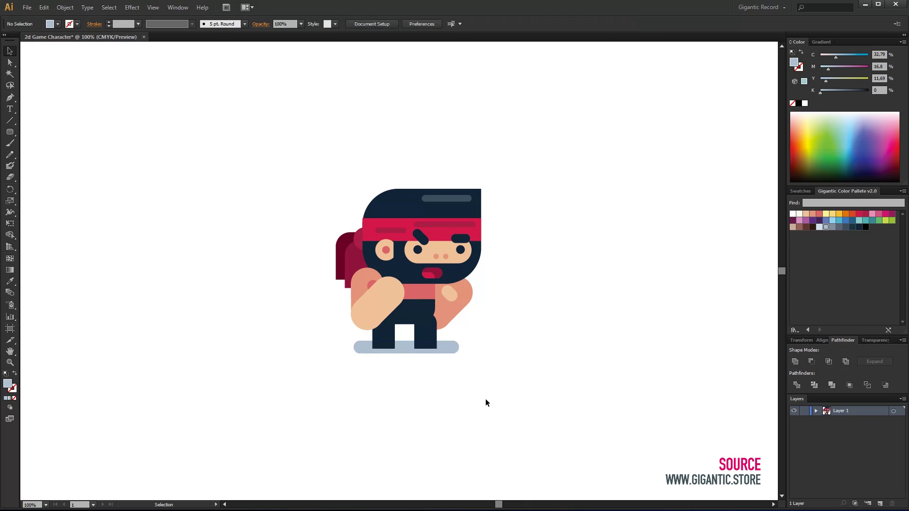
Enlarge the head group slightly and move it a little to the left over the body
click(462, 209)
drag(481, 189, 485, 185)
click(504, 204)
drag(445, 248, 439, 248)
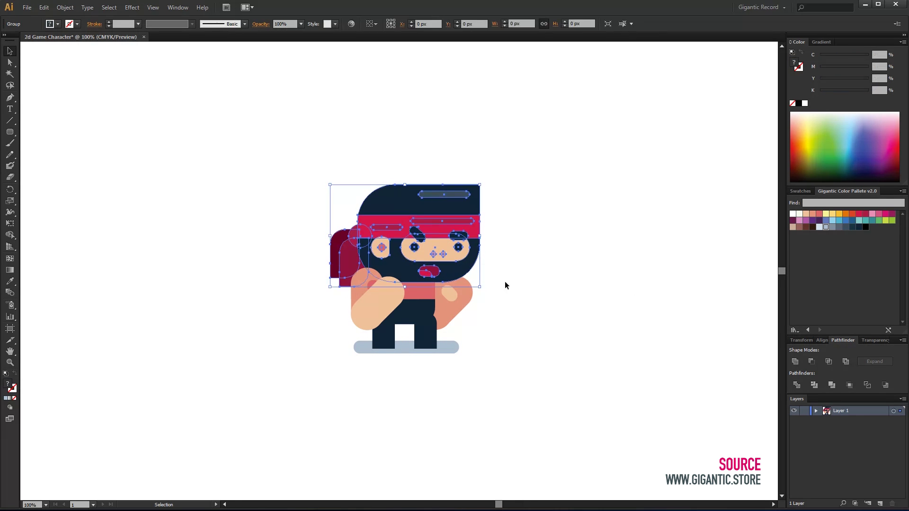
click(499, 356)
Select the whole character with its shadow and move it left and slightly down on the canvas
drag(545, 148, 334, 348)
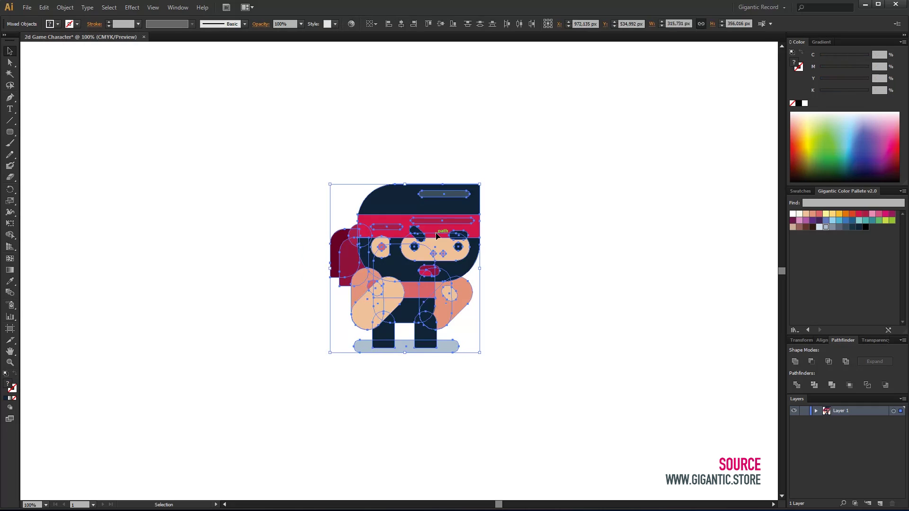
drag(449, 290, 422, 294)
click(557, 280)
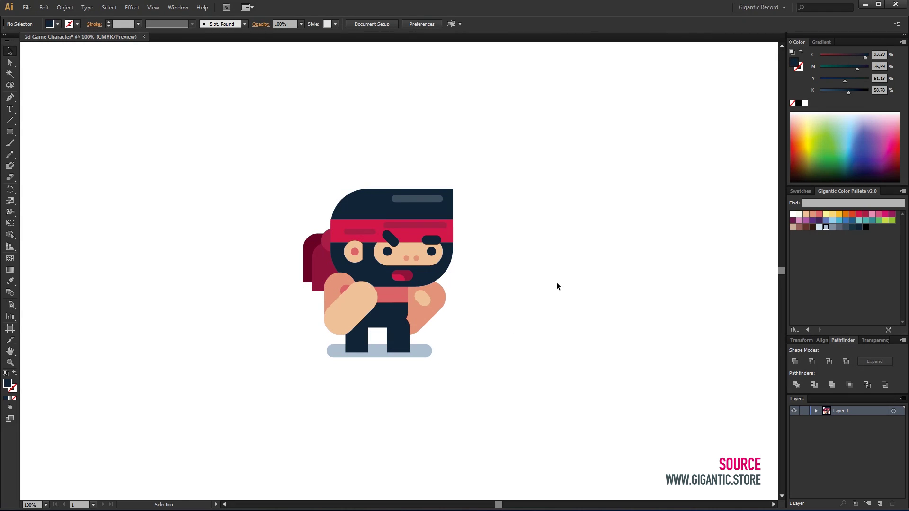